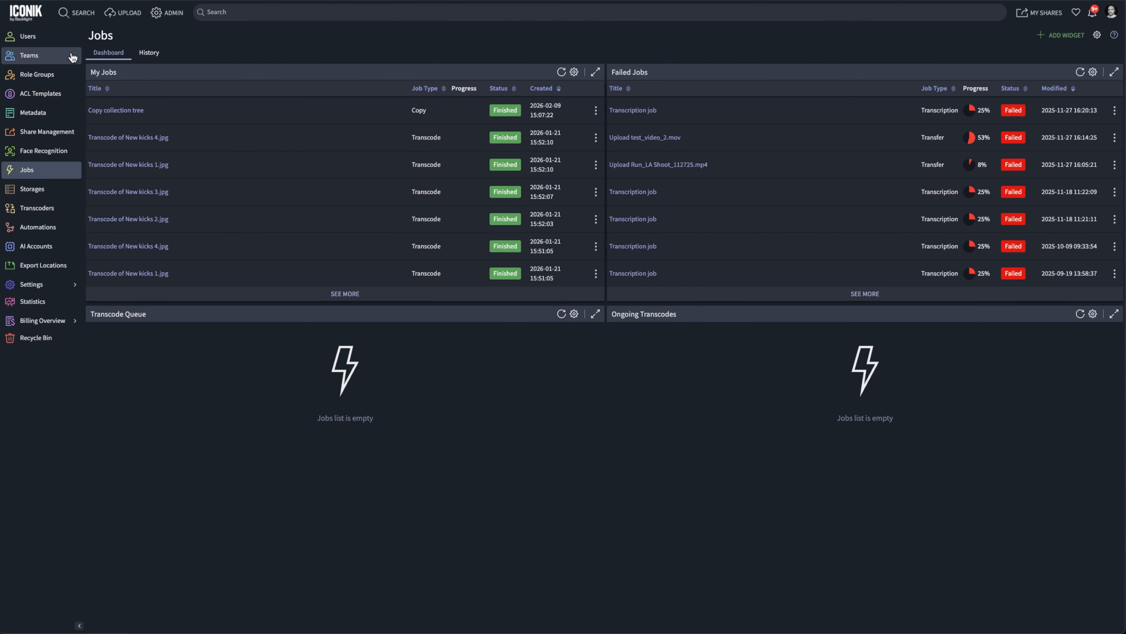
# - View the list of teams in the administration area, then open the role groups
pyautogui.click(205, 157)
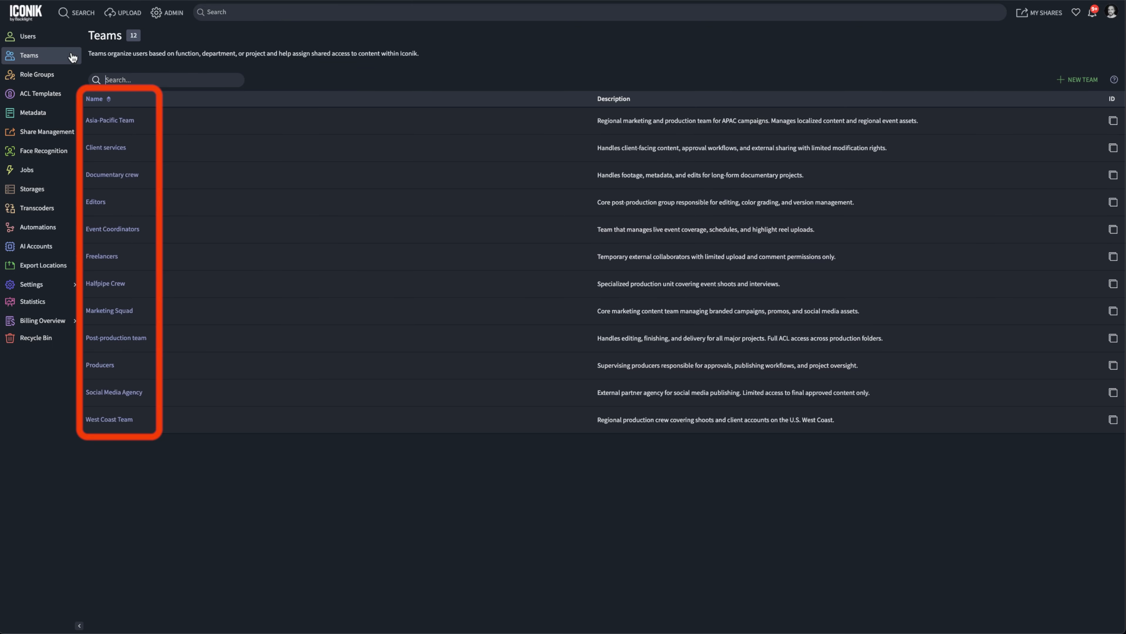
pyautogui.click(68, 76)
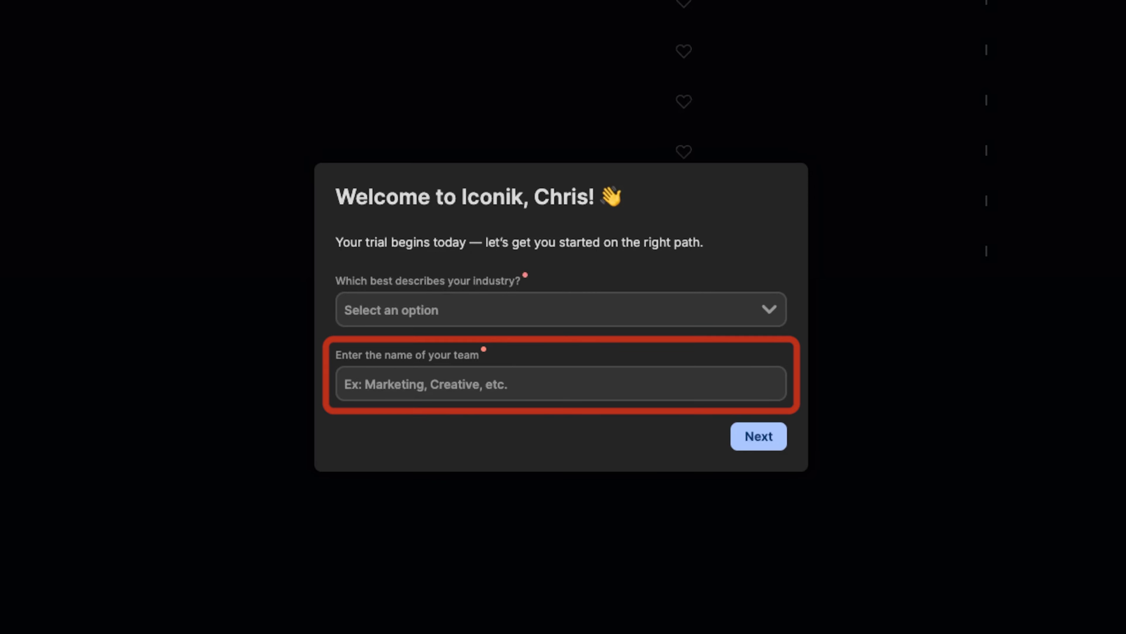
# - Complete the trial welcome form with industry Advertising, Marketing, Creative Services and team name Campaign Operations
pyautogui.click(775, 318)
pyautogui.click(685, 349)
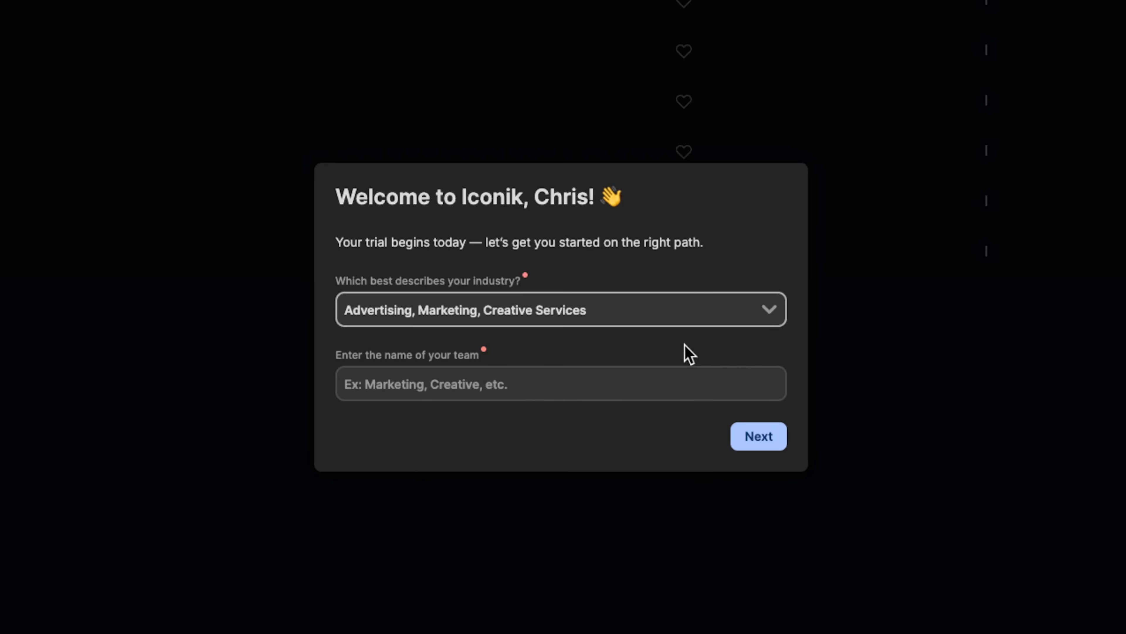
pyautogui.click(682, 375)
pyautogui.write('Campaign Operations')
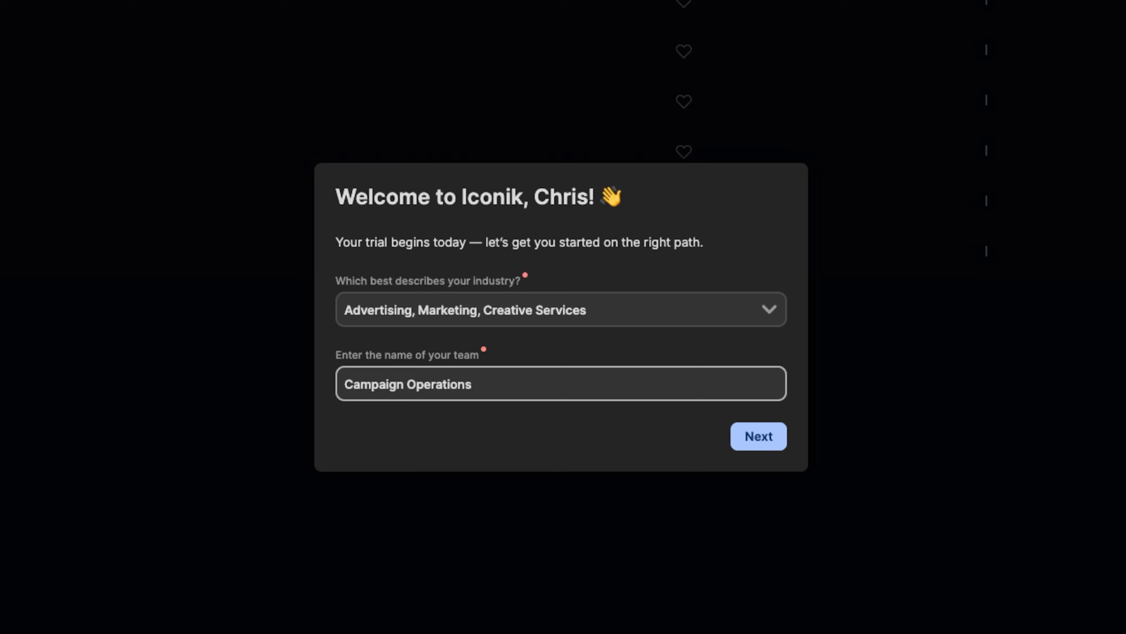
pyautogui.click(778, 442)
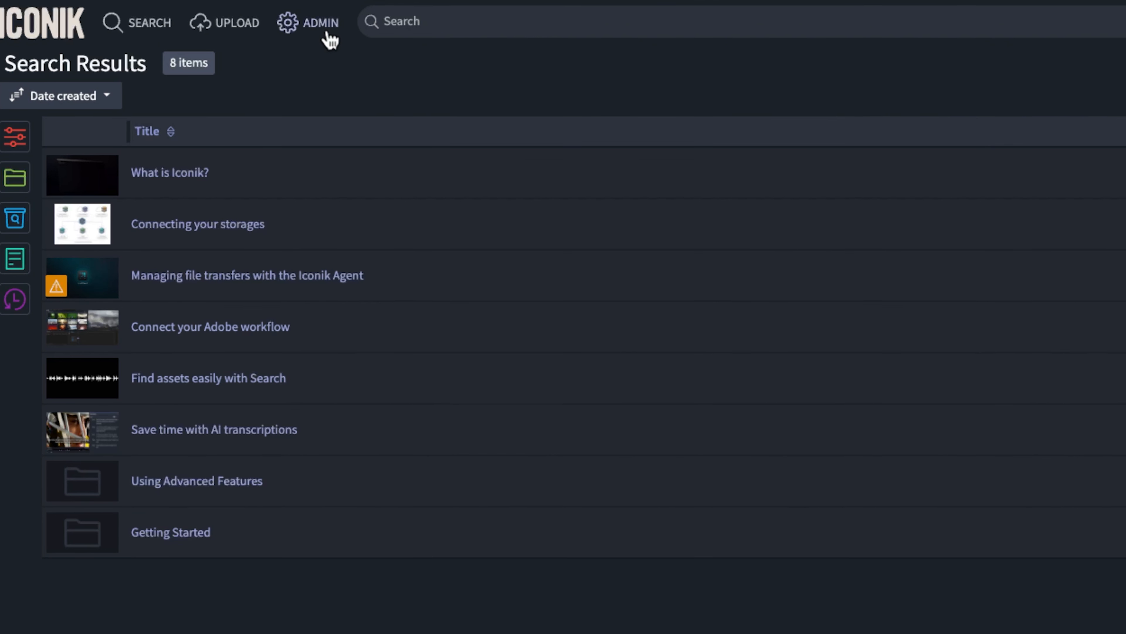
# - Open the Campaign Operations team from the team list in the administration area
pyautogui.click(330, 41)
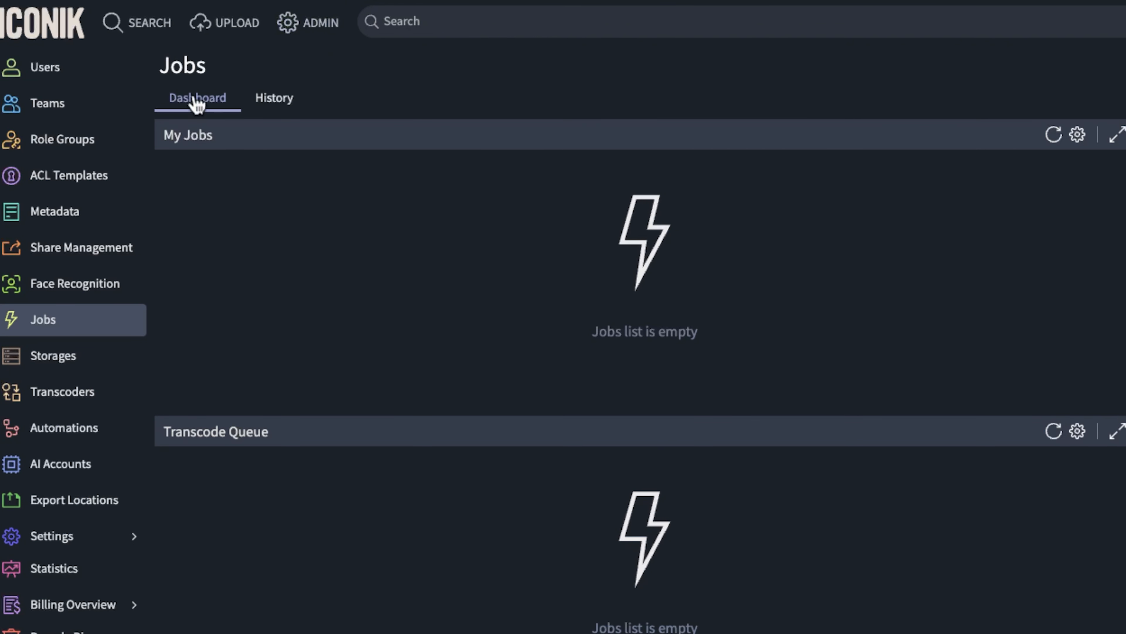
pyautogui.click(71, 116)
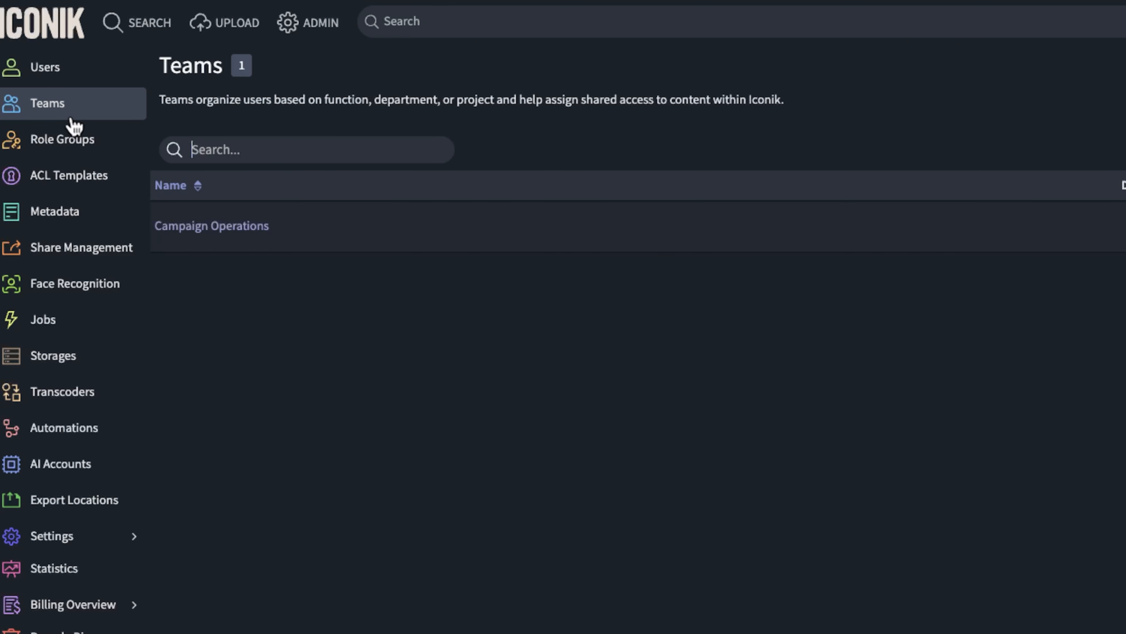
pyautogui.click(190, 232)
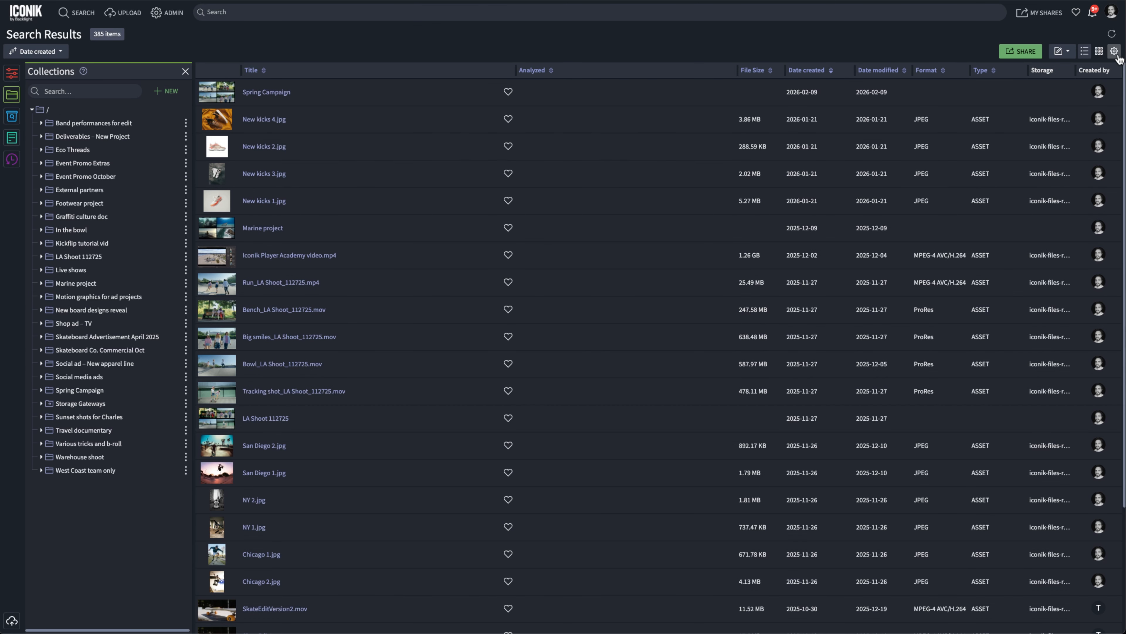
# - Create a new collection named Autumn Campaign
pyautogui.click(1116, 56)
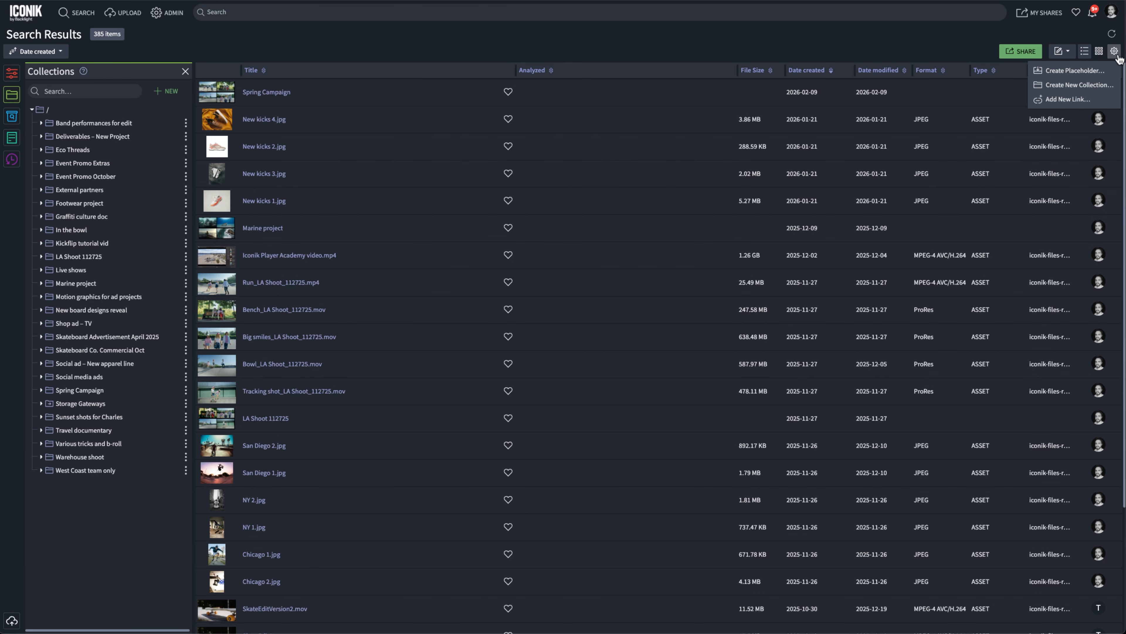
pyautogui.click(1117, 84)
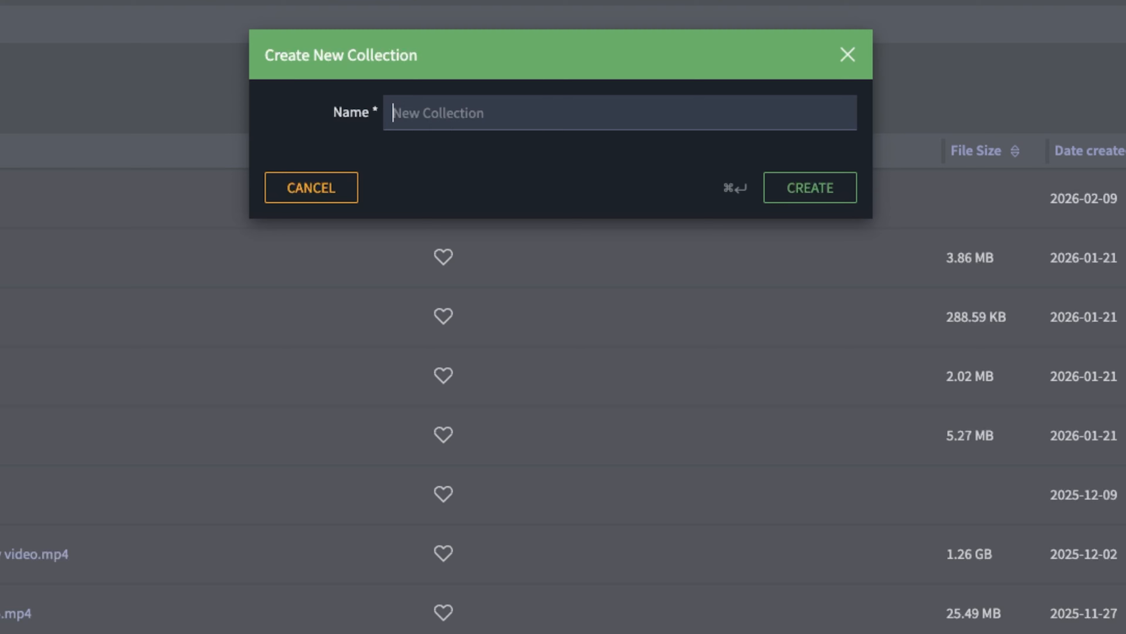
pyautogui.write('Autumn Campaign')
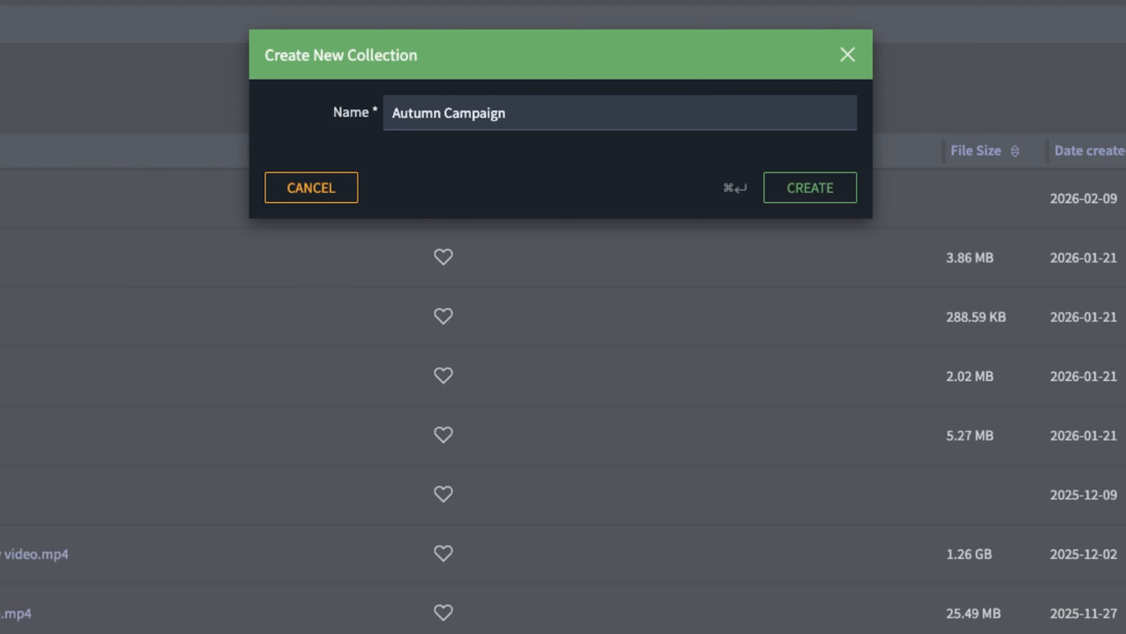
pyautogui.press('super+Return')
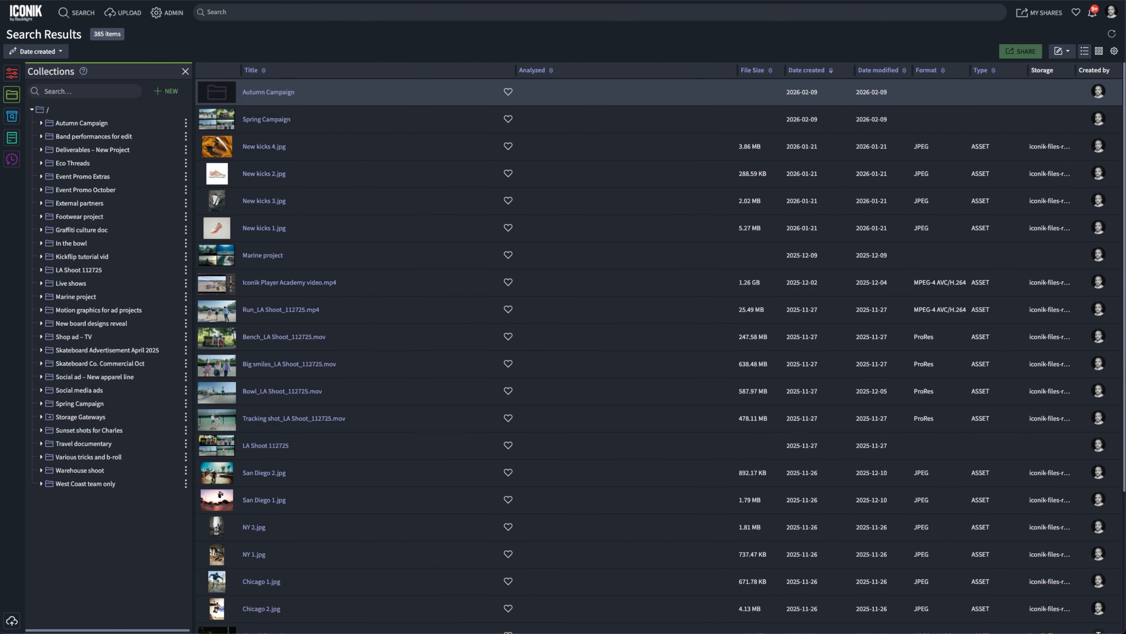
# - Open the Autumn Campaign collection and bring up its access control settings
pyautogui.click(286, 94)
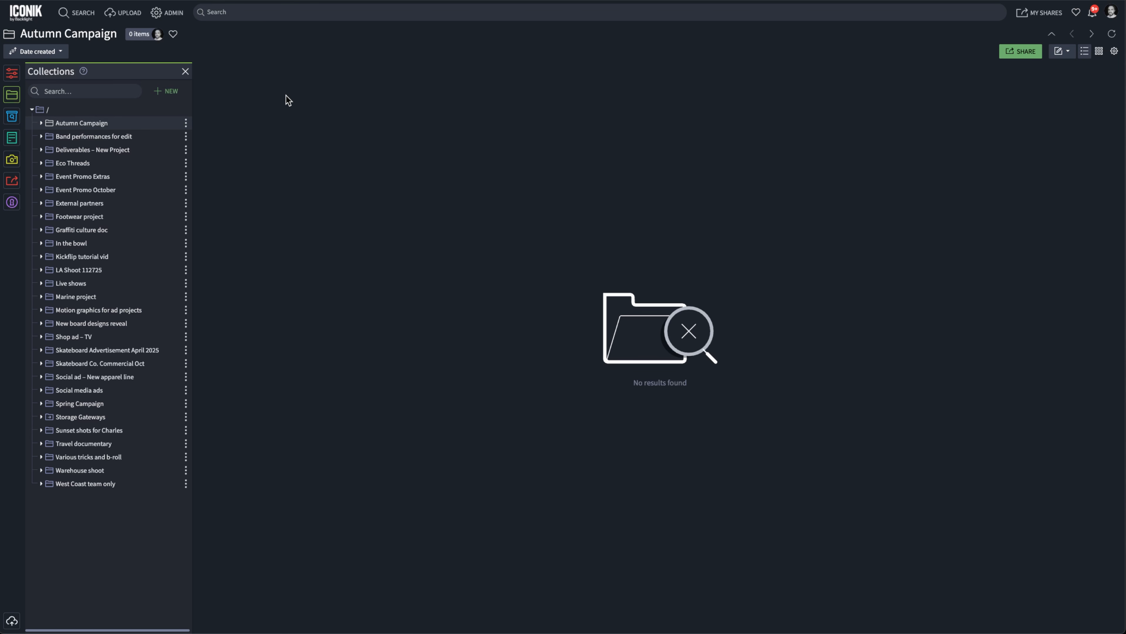
pyautogui.click(1114, 51)
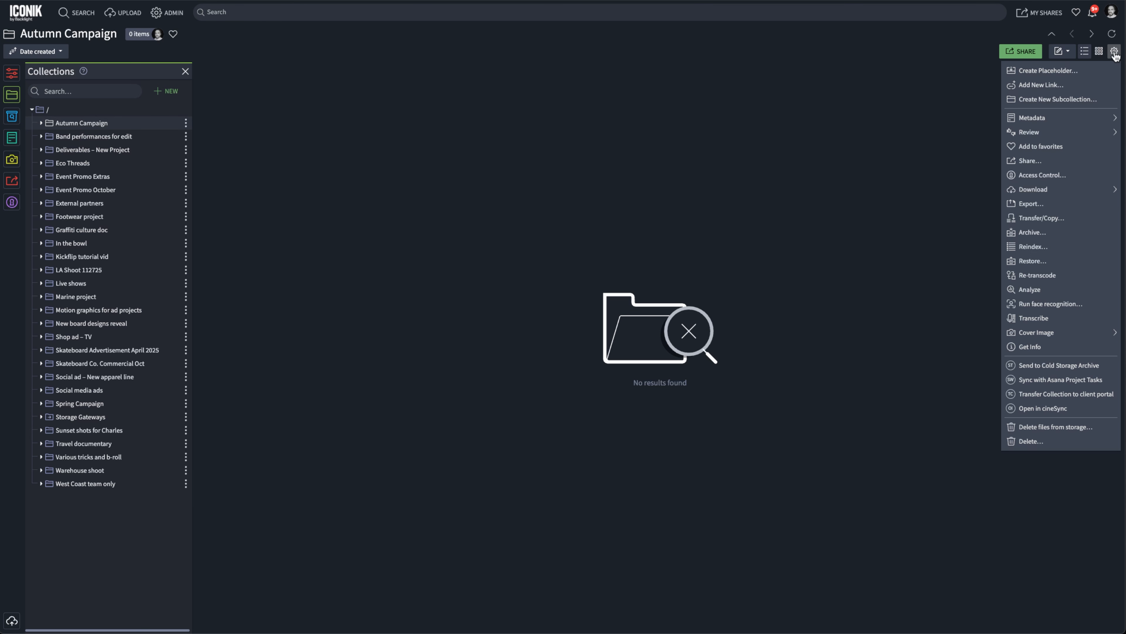
pyautogui.click(1081, 179)
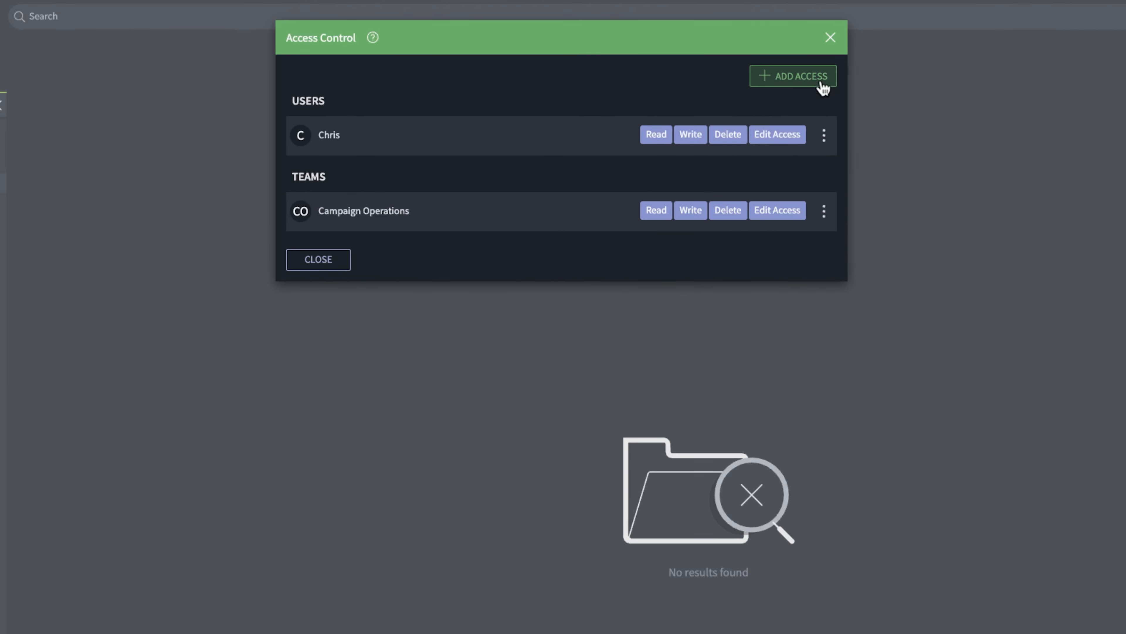
# - Grant one user and the Marketing Squad team Read and Write access to the Autumn Campaign collection
pyautogui.click(822, 88)
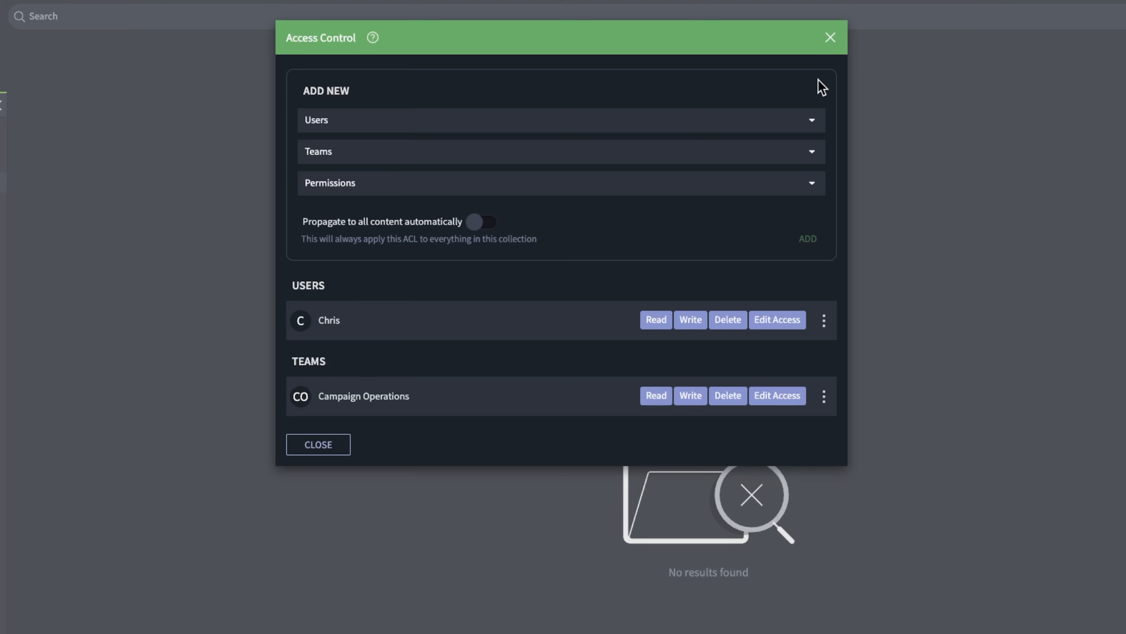
pyautogui.click(813, 122)
pyautogui.click(785, 173)
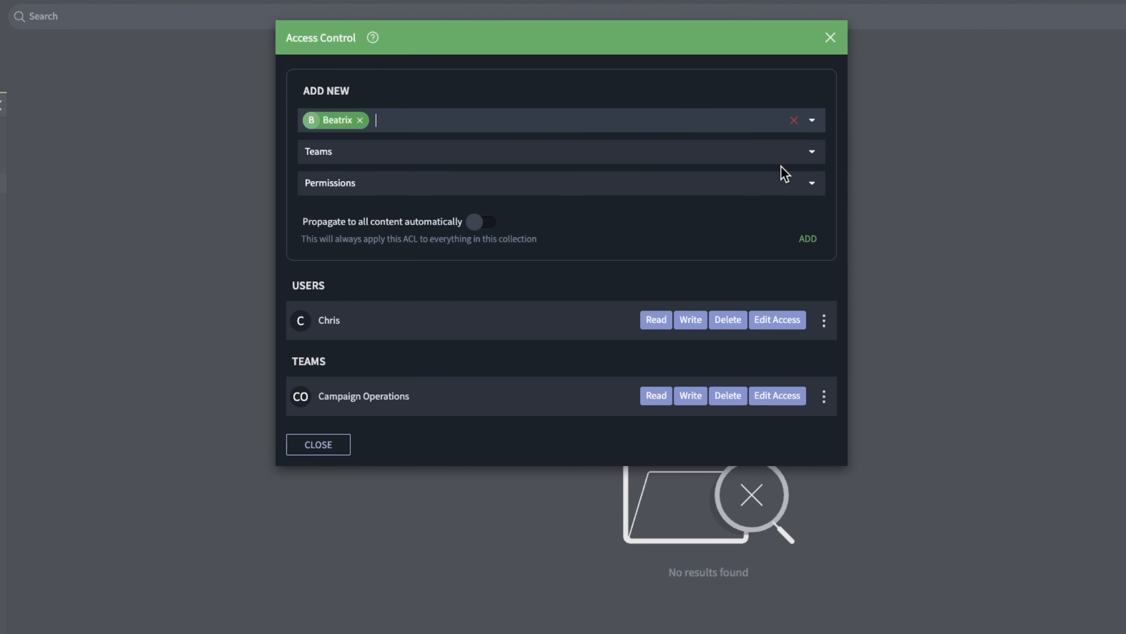
pyautogui.click(812, 152)
pyautogui.click(697, 228)
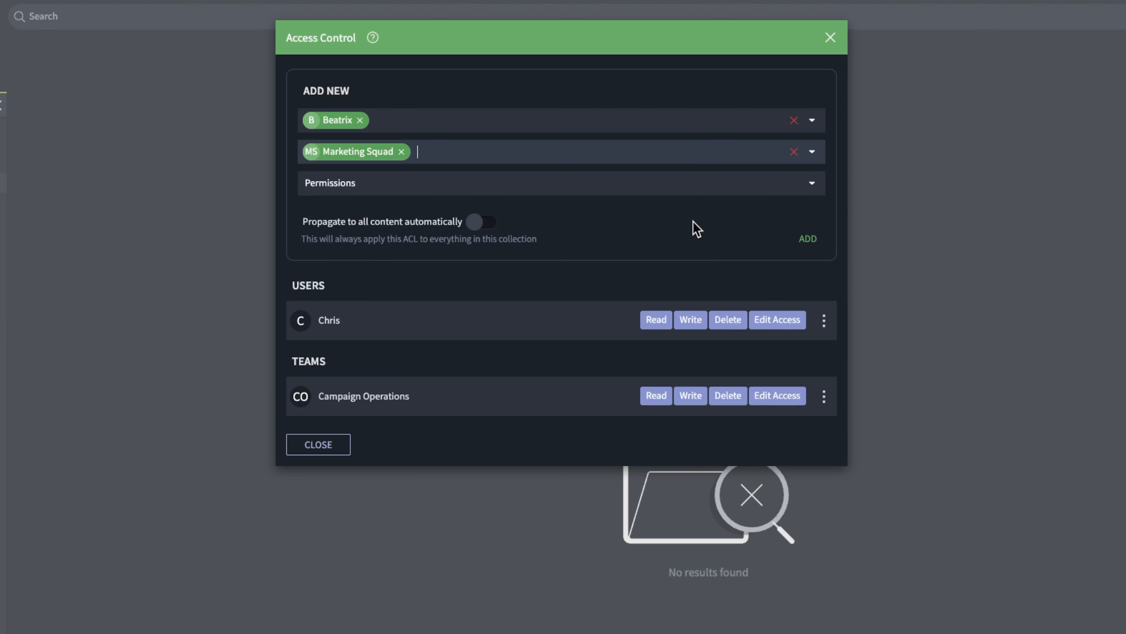
pyautogui.click(812, 185)
pyautogui.click(779, 211)
pyautogui.click(811, 186)
pyautogui.click(784, 217)
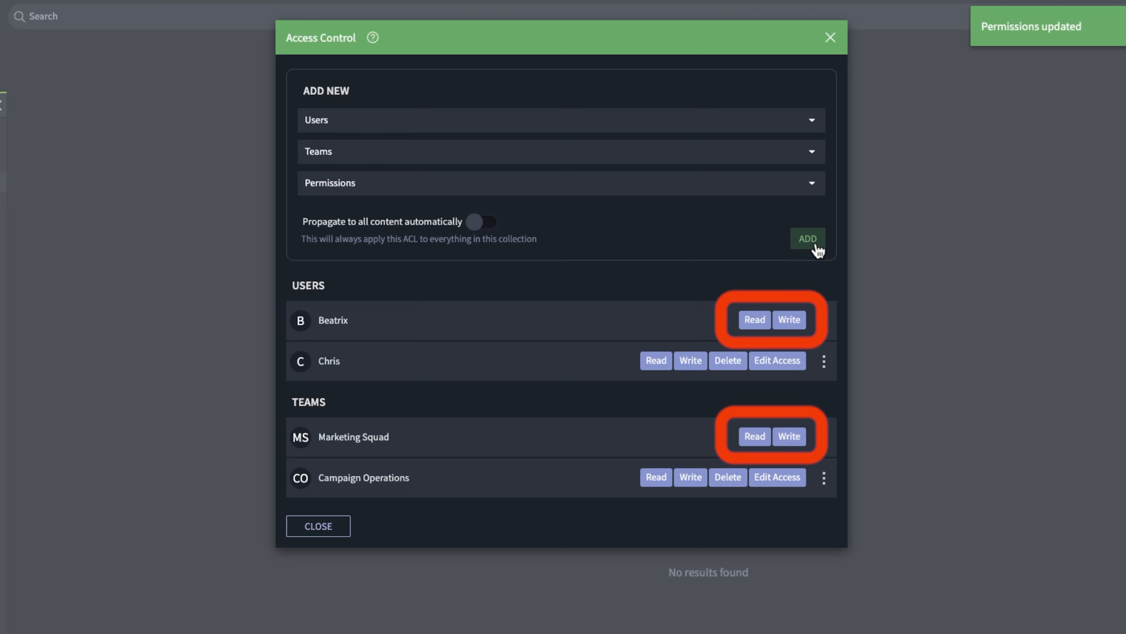
# - Grant the Freelancers team Read access to the Autumn Campaign collection
pyautogui.click(815, 155)
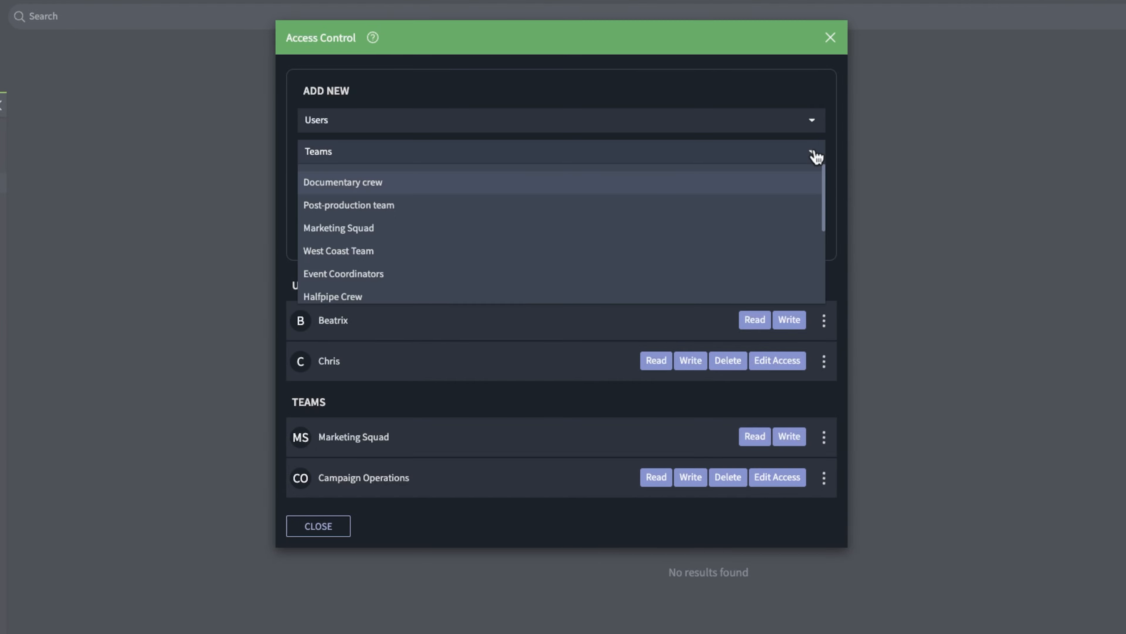
pyautogui.scroll(-1, 782, 236)
pyautogui.scroll(-2, 782, 236)
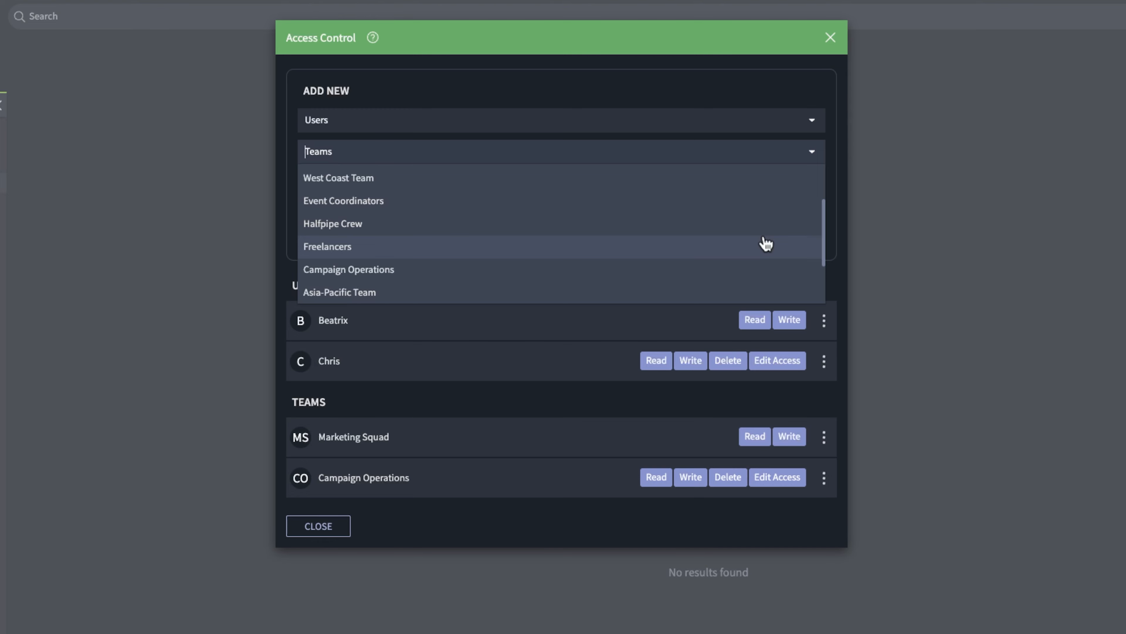
pyautogui.click(766, 244)
pyautogui.click(813, 192)
pyautogui.click(786, 211)
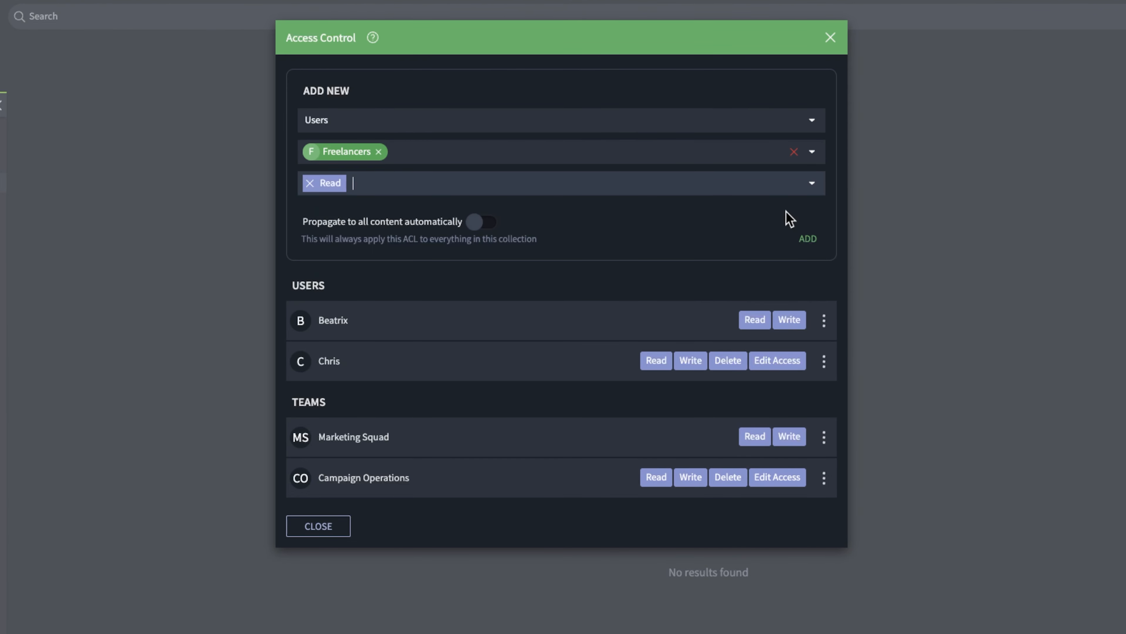
pyautogui.click(820, 244)
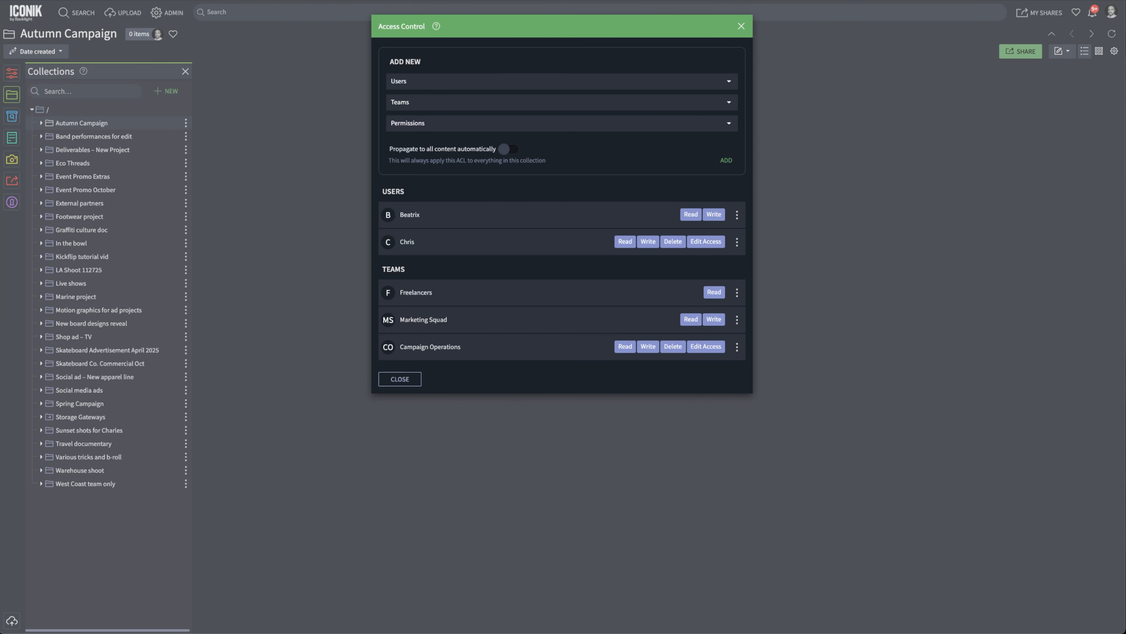
# - Grant another user and the West Coast Team Read, Write and Delete access, propagated automatically to all collection content, and close the access settings
pyautogui.click(728, 82)
pyautogui.click(519, 150)
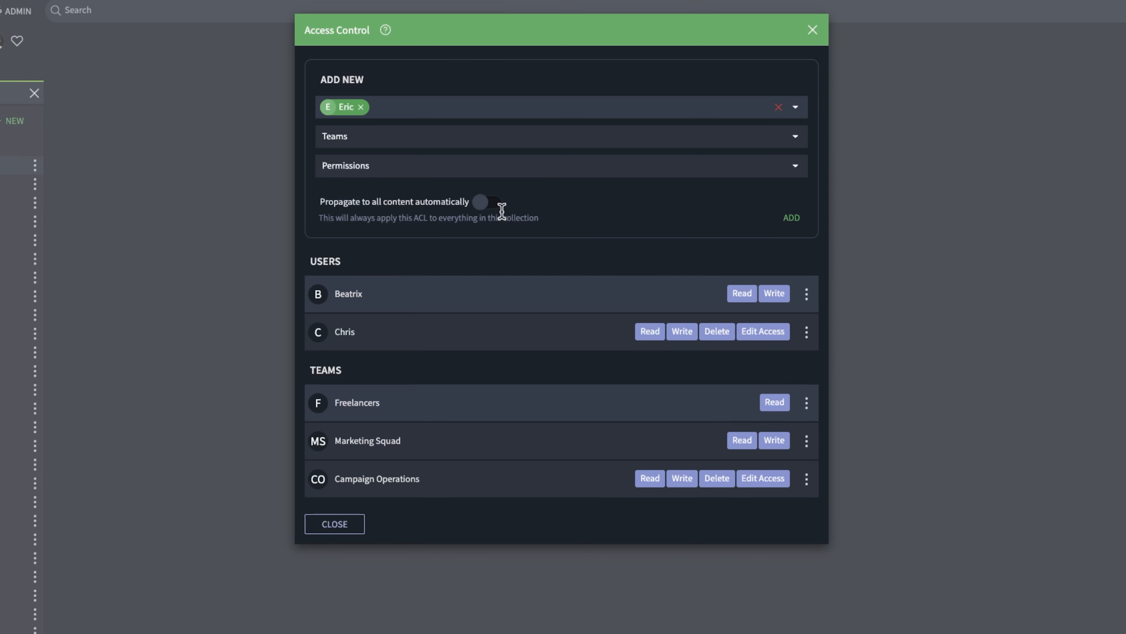
pyautogui.click(799, 139)
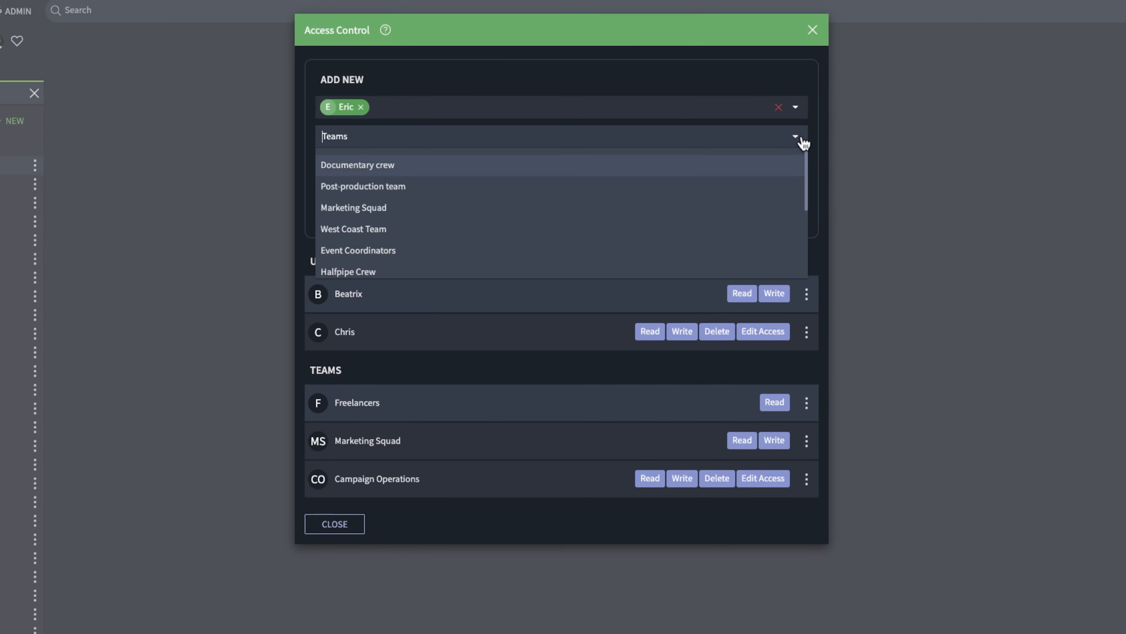
pyautogui.click(628, 234)
pyautogui.click(797, 169)
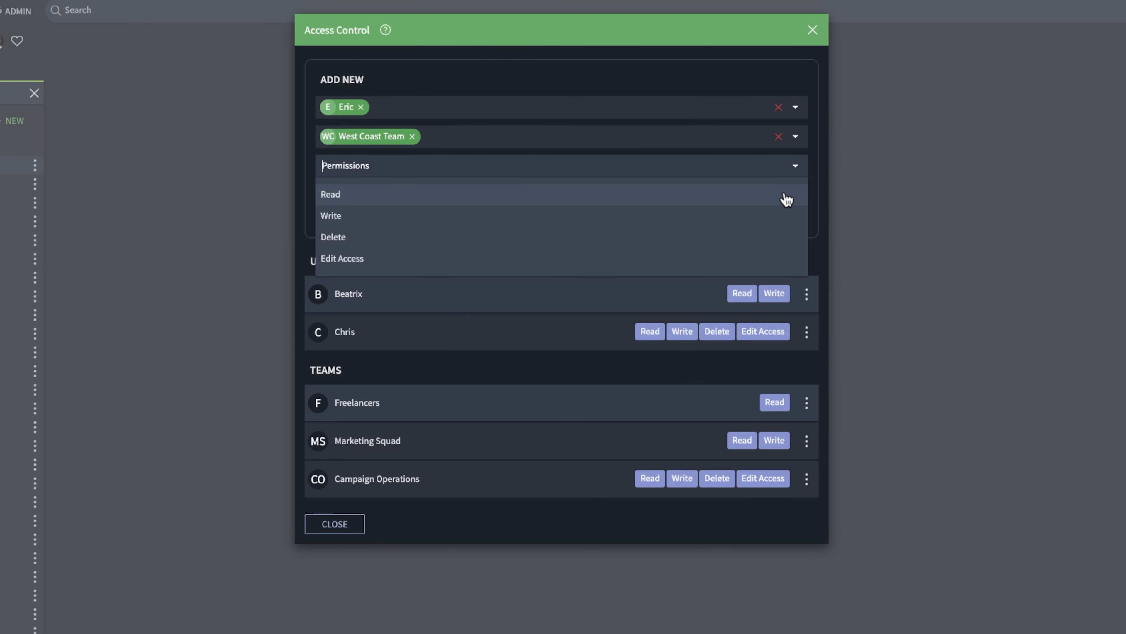
pyautogui.click(787, 195)
pyautogui.write('wr')
pyautogui.click(785, 197)
pyautogui.write('de')
pyautogui.click(780, 196)
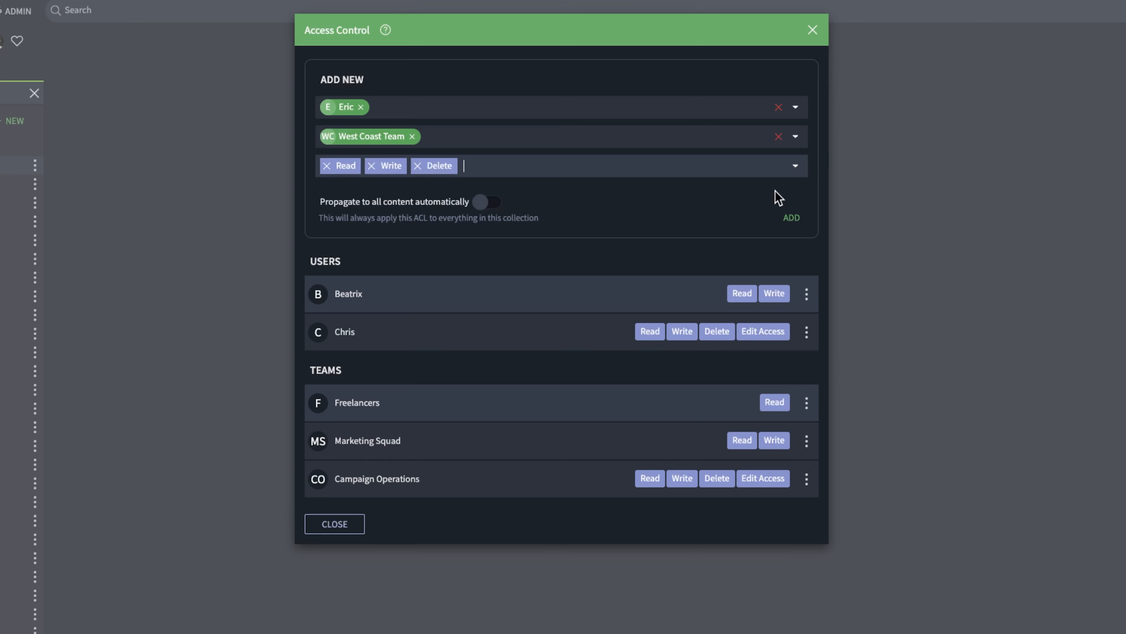
pyautogui.click(489, 211)
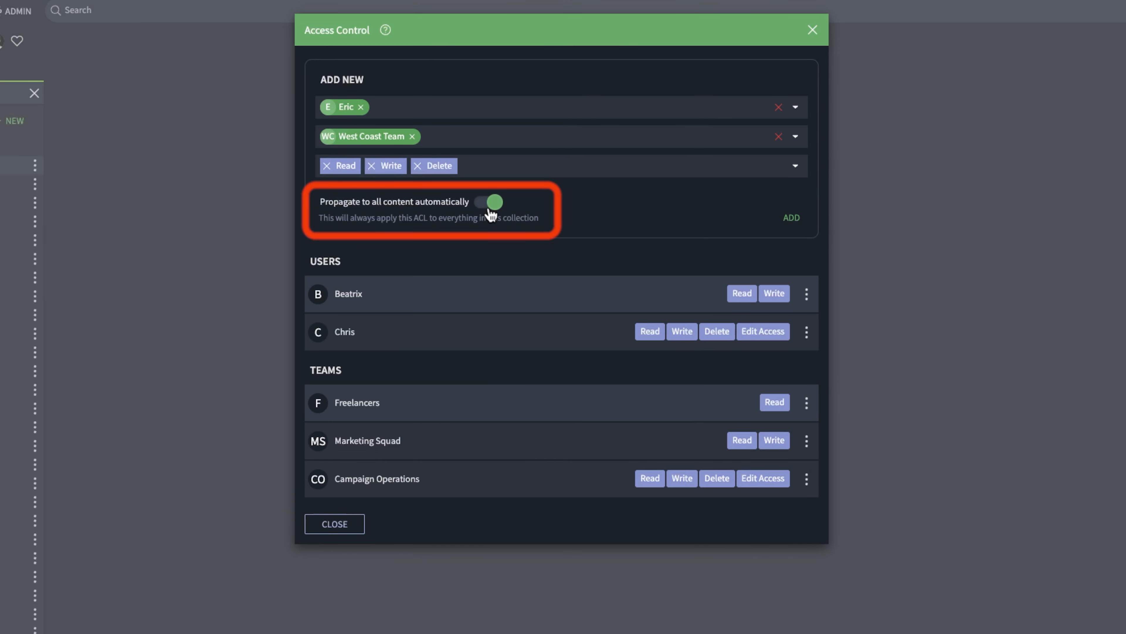
pyautogui.click(802, 222)
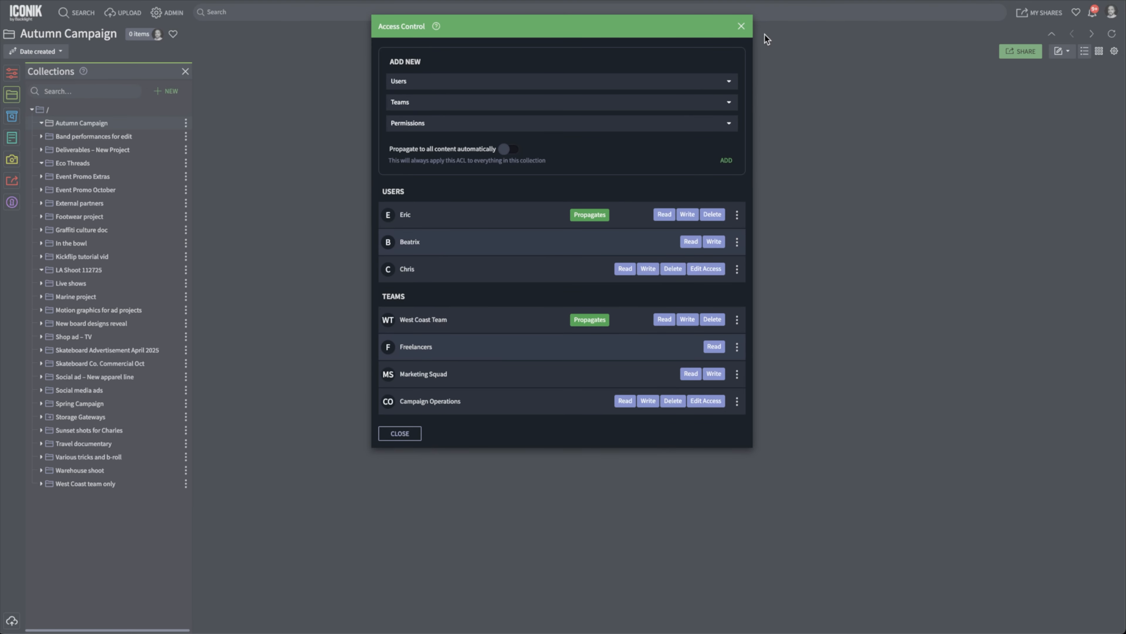
pyautogui.click(812, 30)
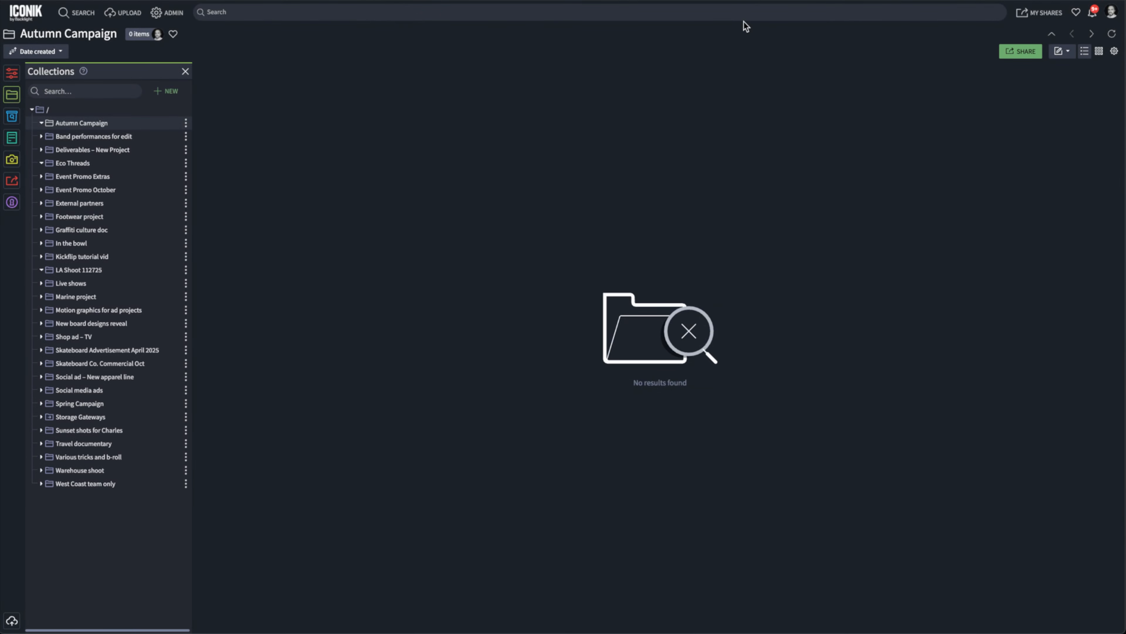
# - Open the asset New kicks 4.jpg from the main asset list and show its access control
pyautogui.click(29, 21)
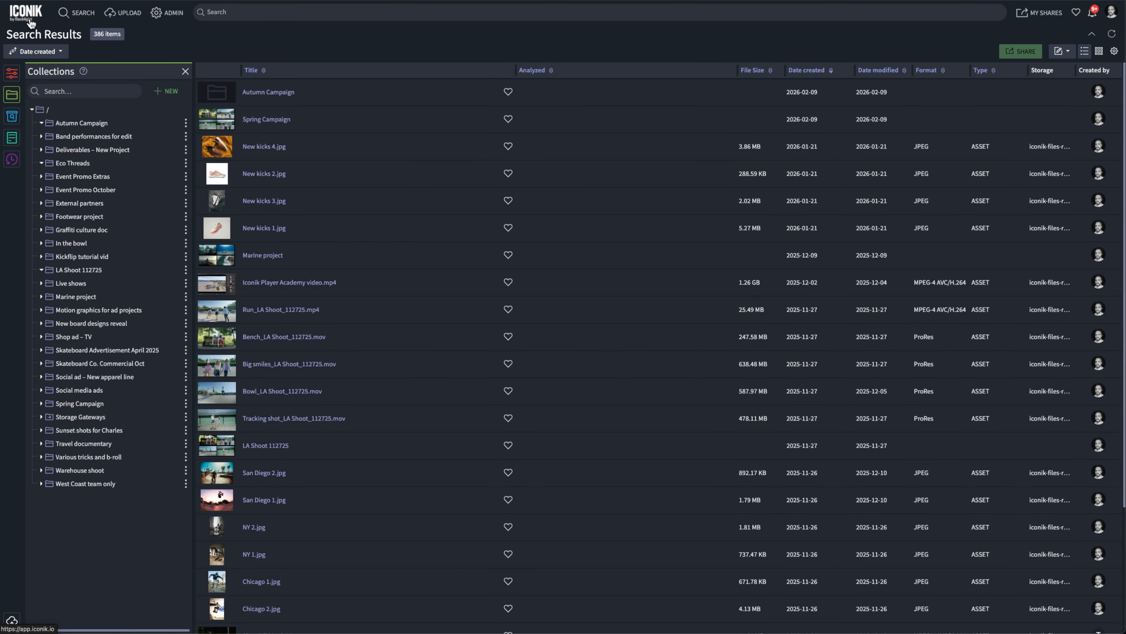
pyautogui.click(280, 150)
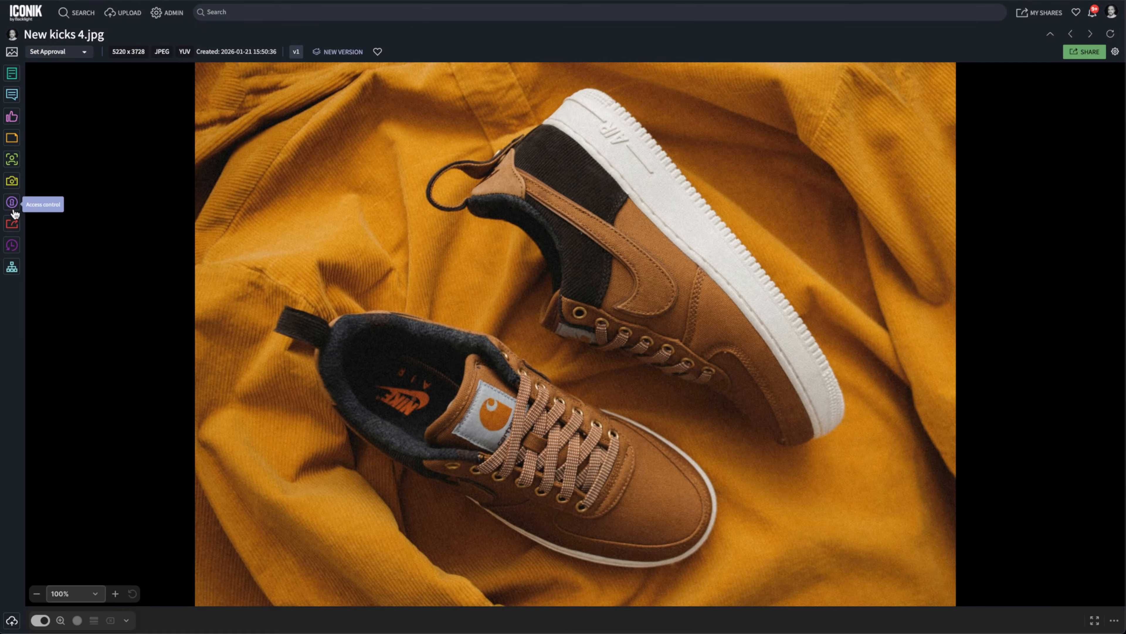
pyautogui.click(14, 211)
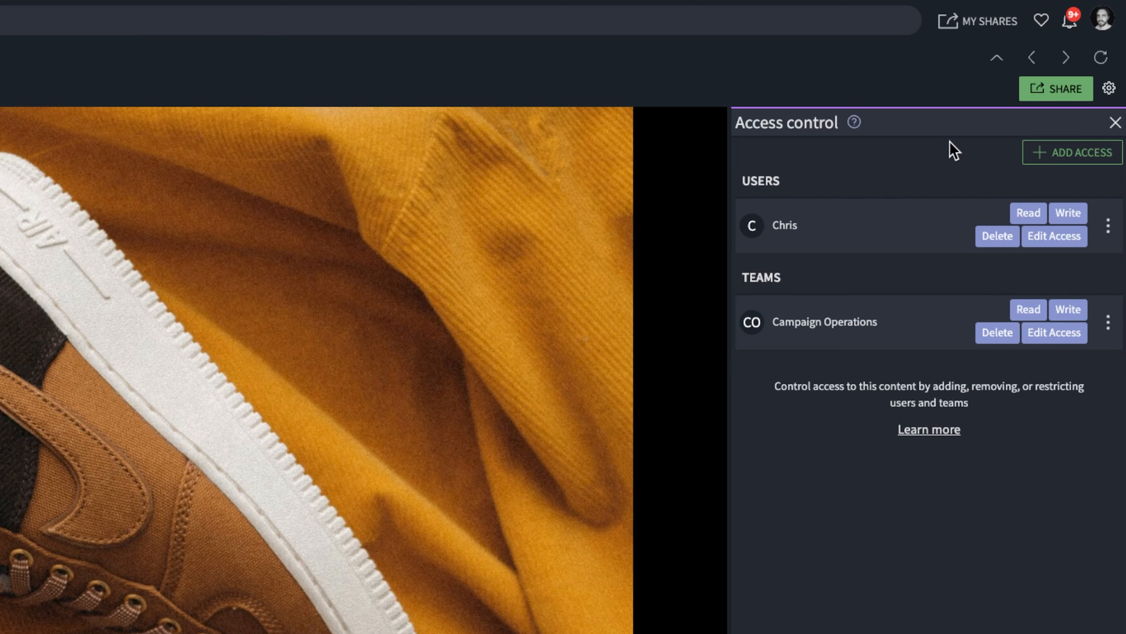
# - Add the New kicks 4.jpg asset to the Autumn Campaign collection and refresh the asset's details
pyautogui.click(1108, 89)
pyautogui.click(1071, 174)
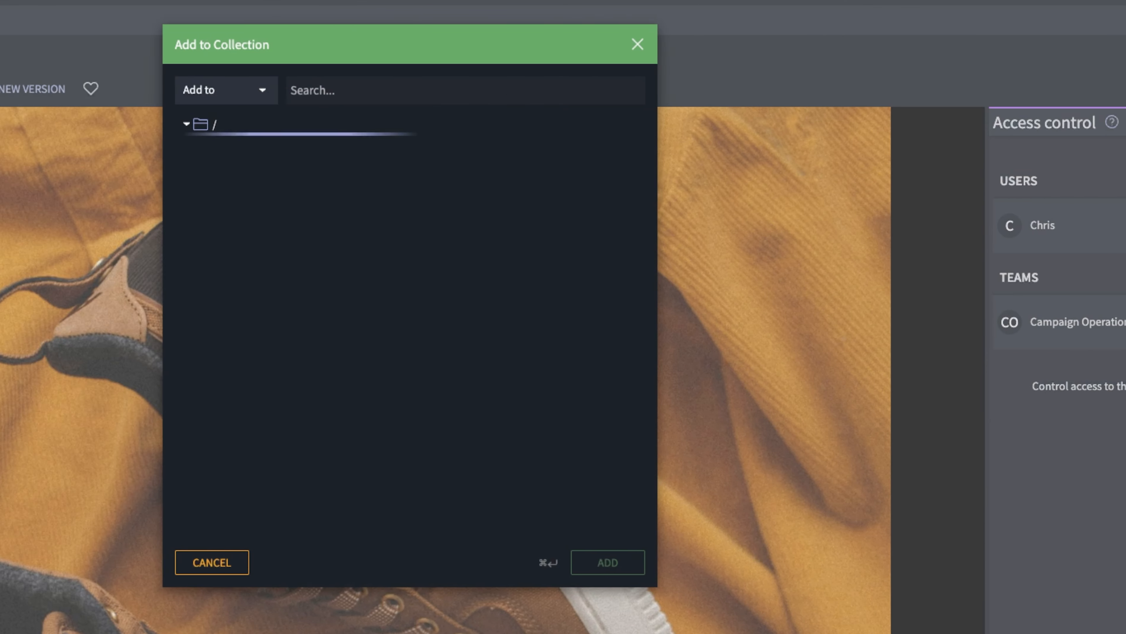
pyautogui.click(630, 157)
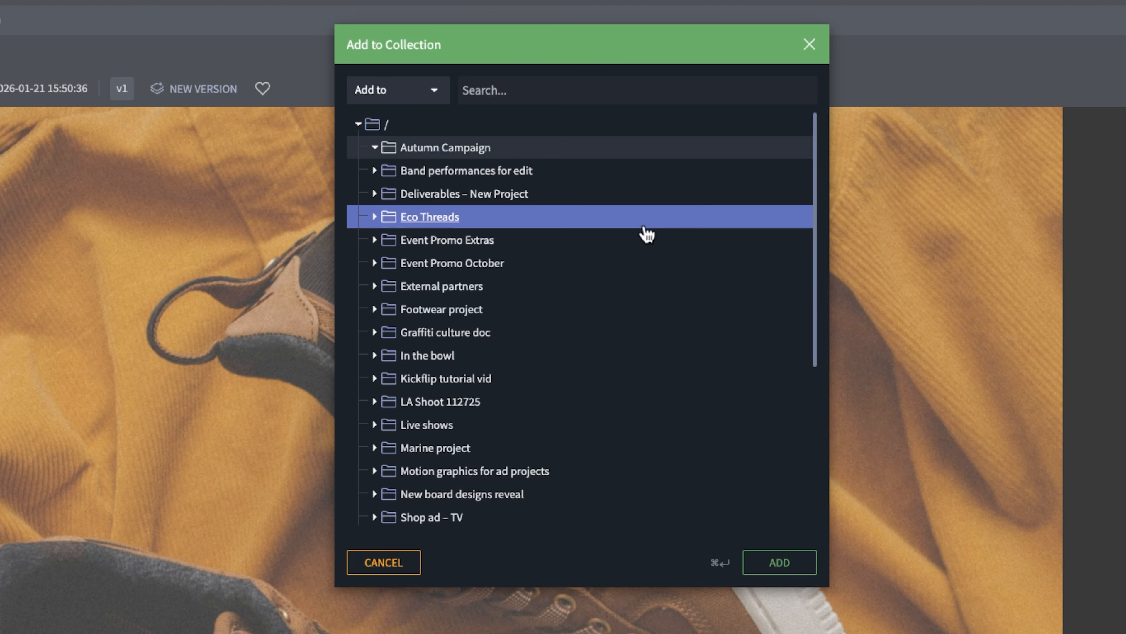
pyautogui.click(802, 576)
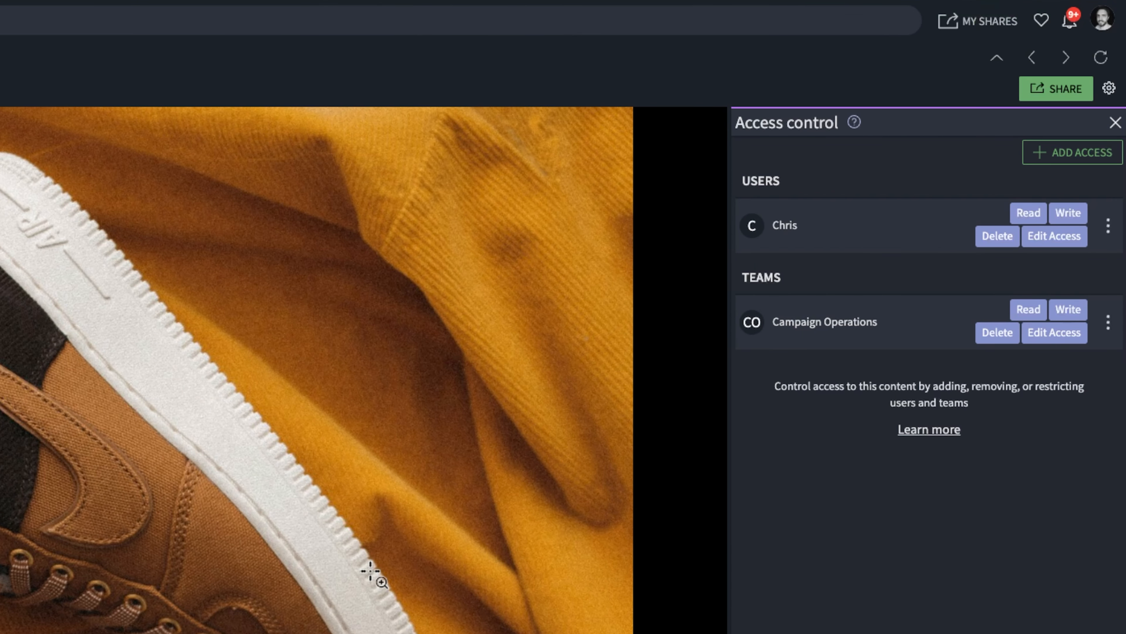
pyautogui.click(1100, 67)
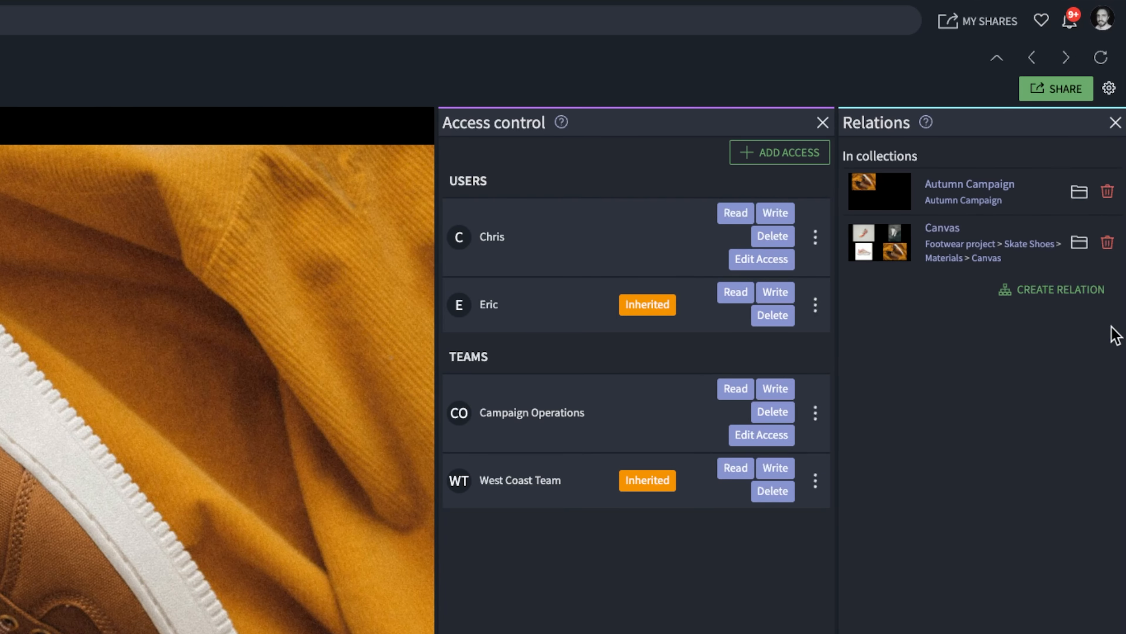
# - Remove the asset's relation to the Autumn Campaign collection and refresh its access control
pyautogui.click(1107, 191)
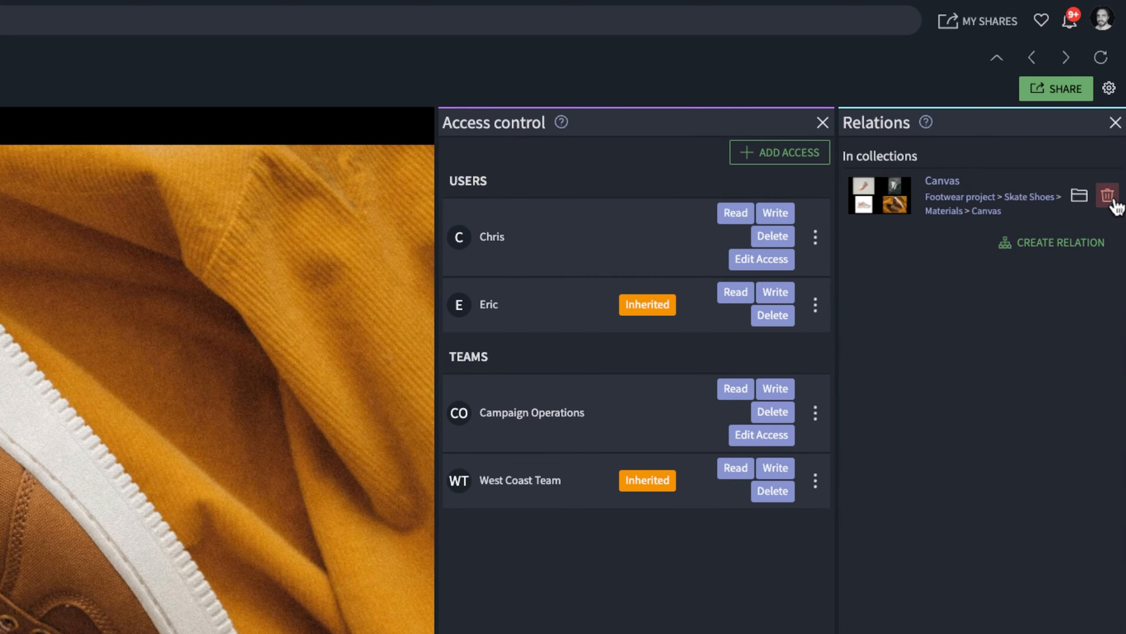
pyautogui.click(1107, 64)
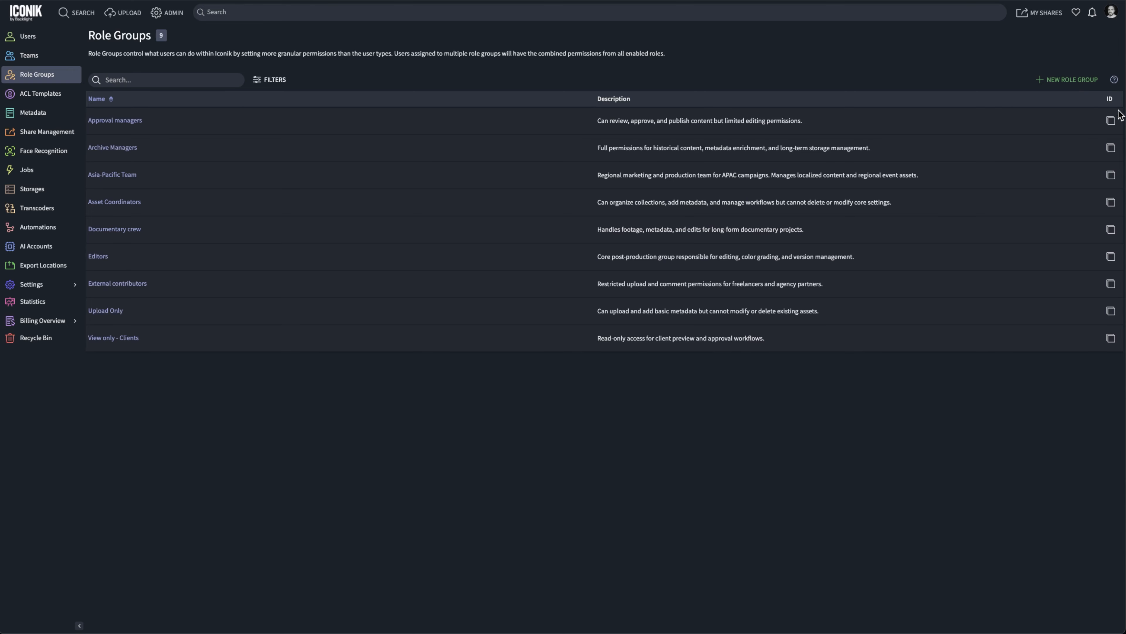
# - Start a new role group named "Content Reviewers" with the description "Limited permissions for content review and approval"
pyautogui.click(1082, 80)
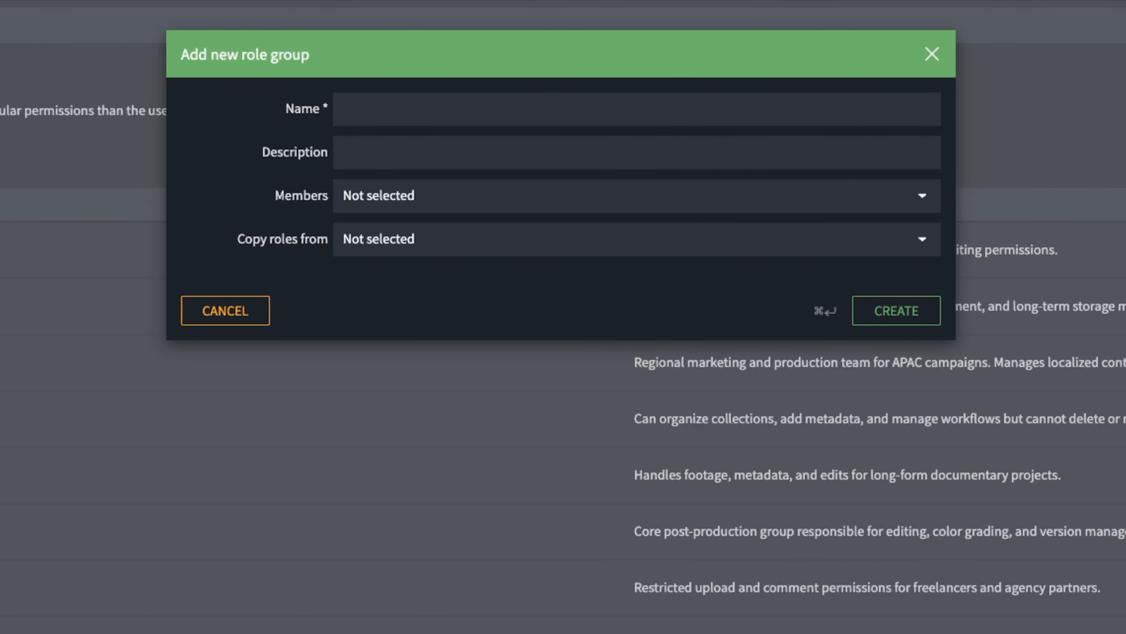
pyautogui.click(933, 108)
pyautogui.write('Content')
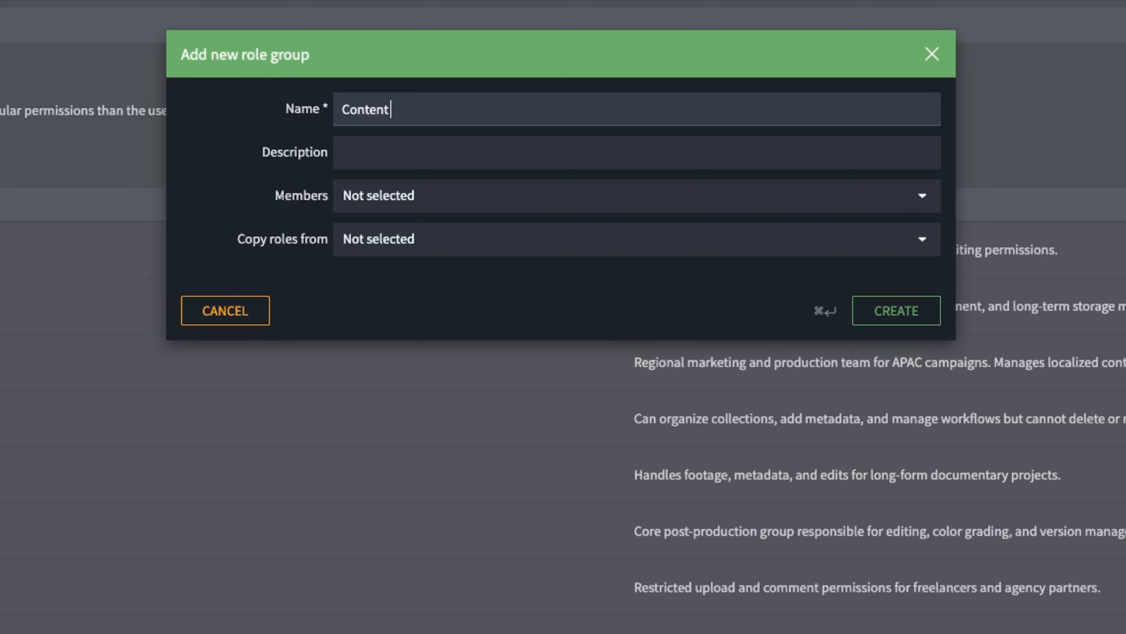
pyautogui.write(' Reviewers')
pyautogui.press('Tab')
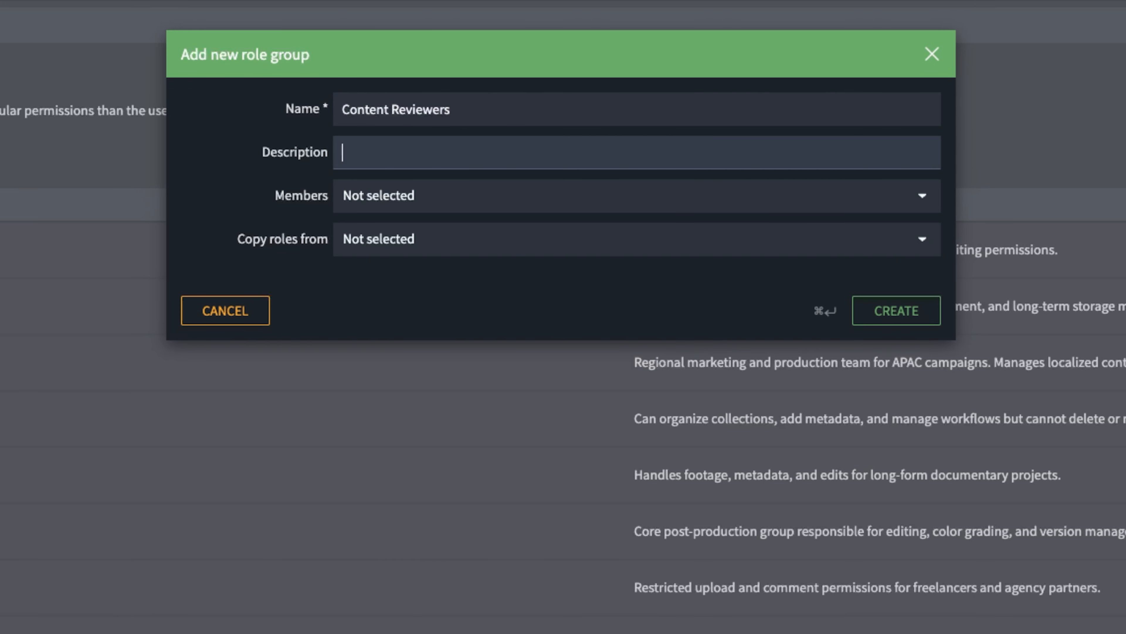
pyautogui.write('Limited permissions fo')
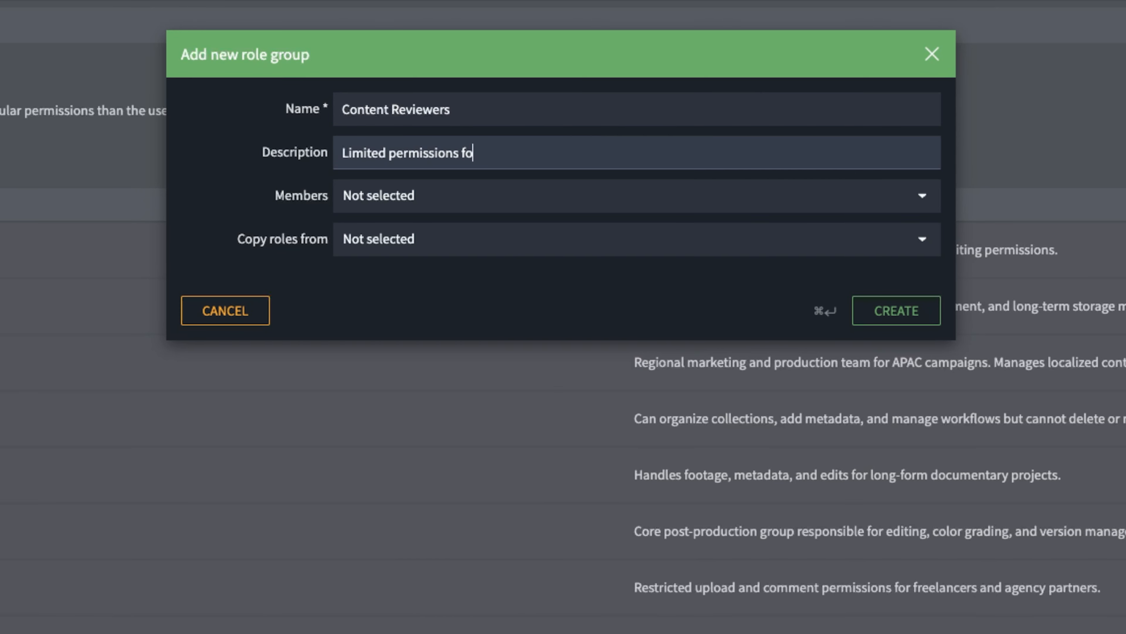
pyautogui.write('r content review and approval')
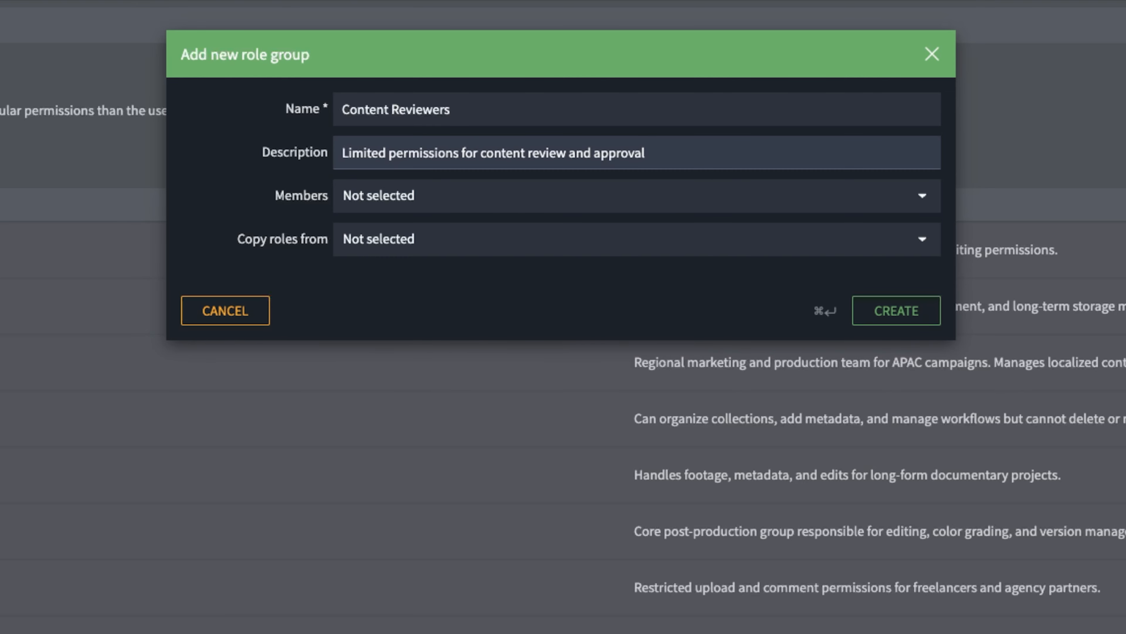
# - Add three users as members of the Content Reviewers role group and create the group
pyautogui.press('Tab')
pyautogui.press('Return')
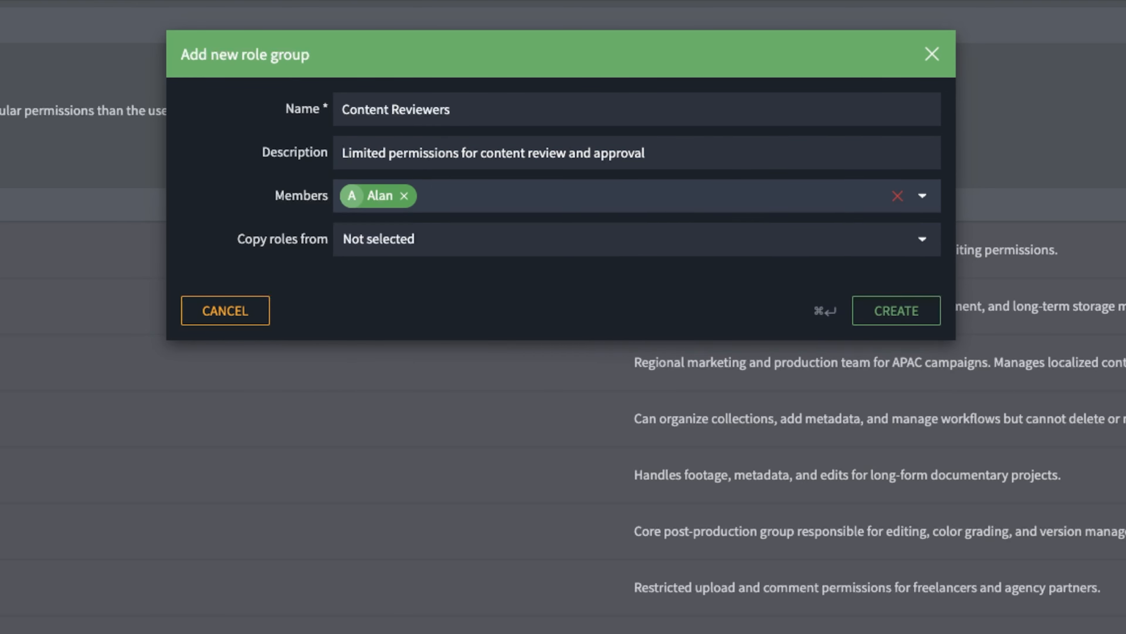
pyautogui.write('ell')
pyautogui.press('Return')
pyautogui.write('ian')
pyautogui.press('Return')
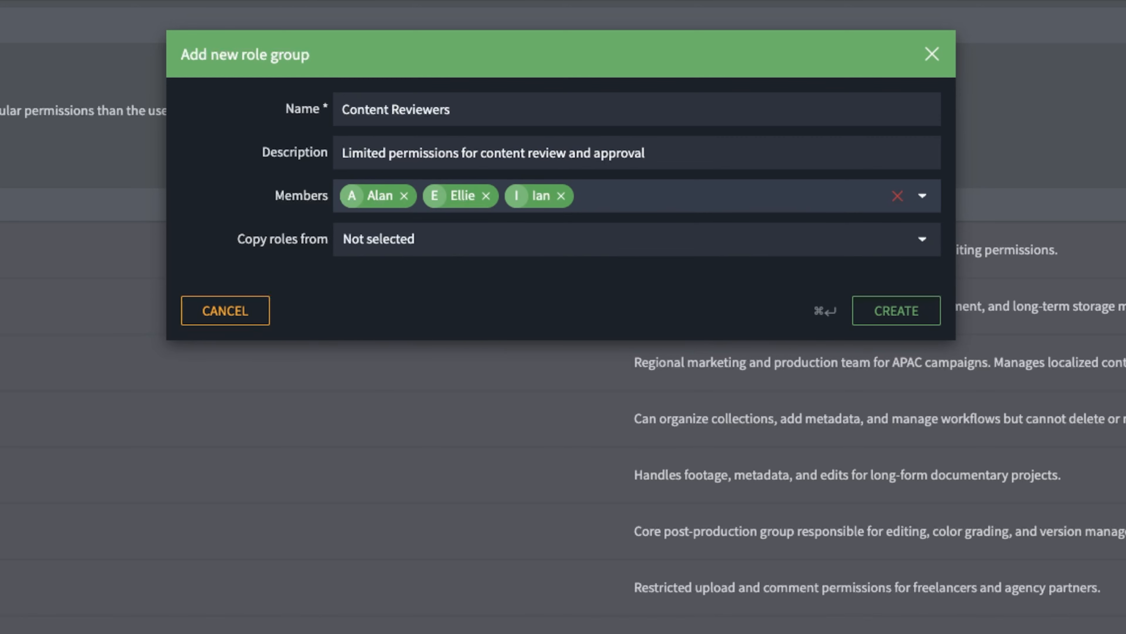
pyautogui.press('super+Return')
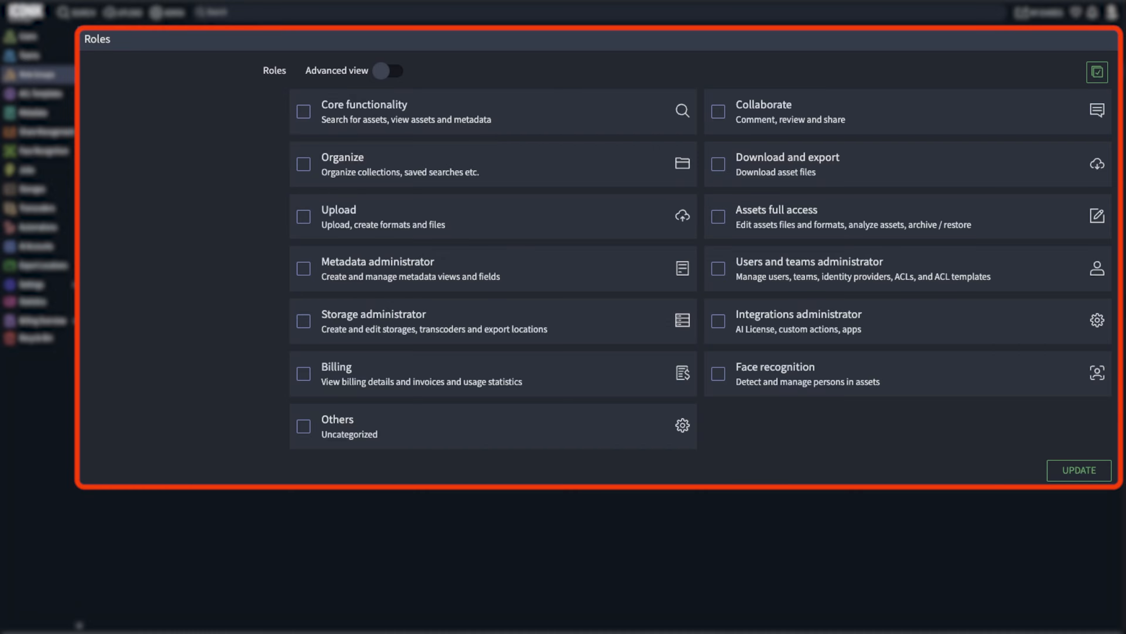
# - Assign the Core functionality, Organize and Collaborate roles to the Content Reviewers role group and save the update
pyautogui.click(572, 119)
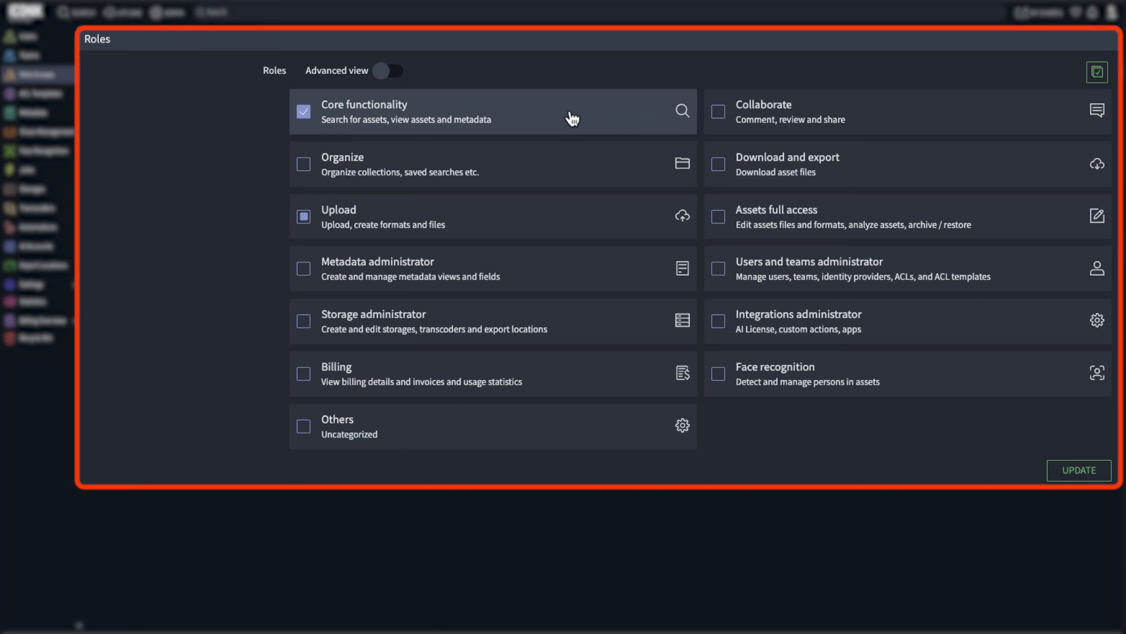
pyautogui.click(573, 175)
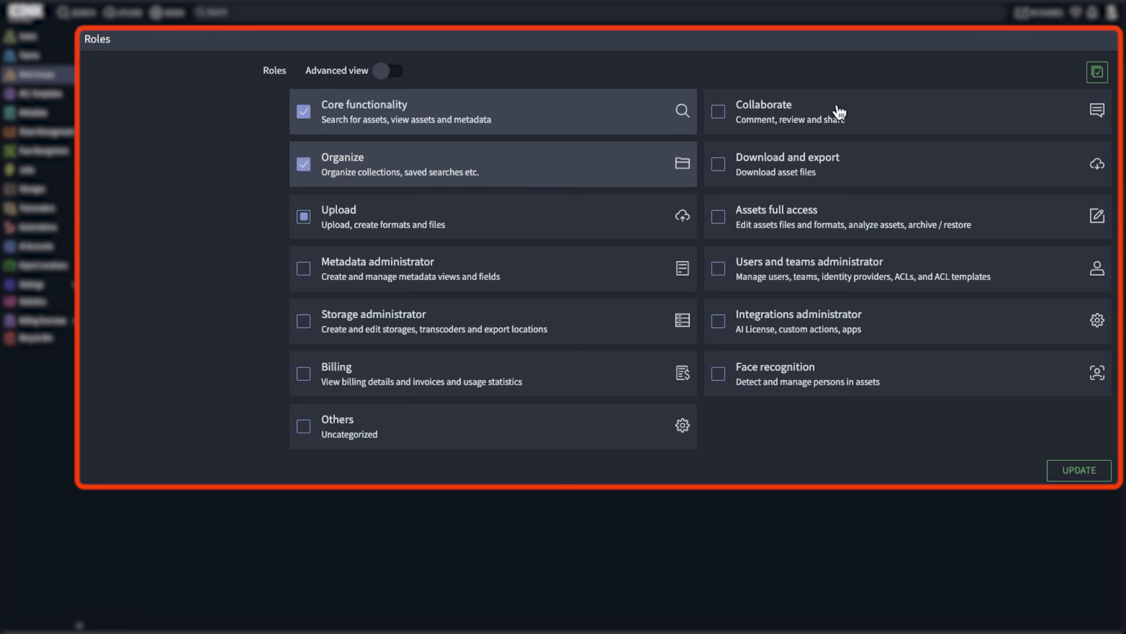
pyautogui.click(858, 107)
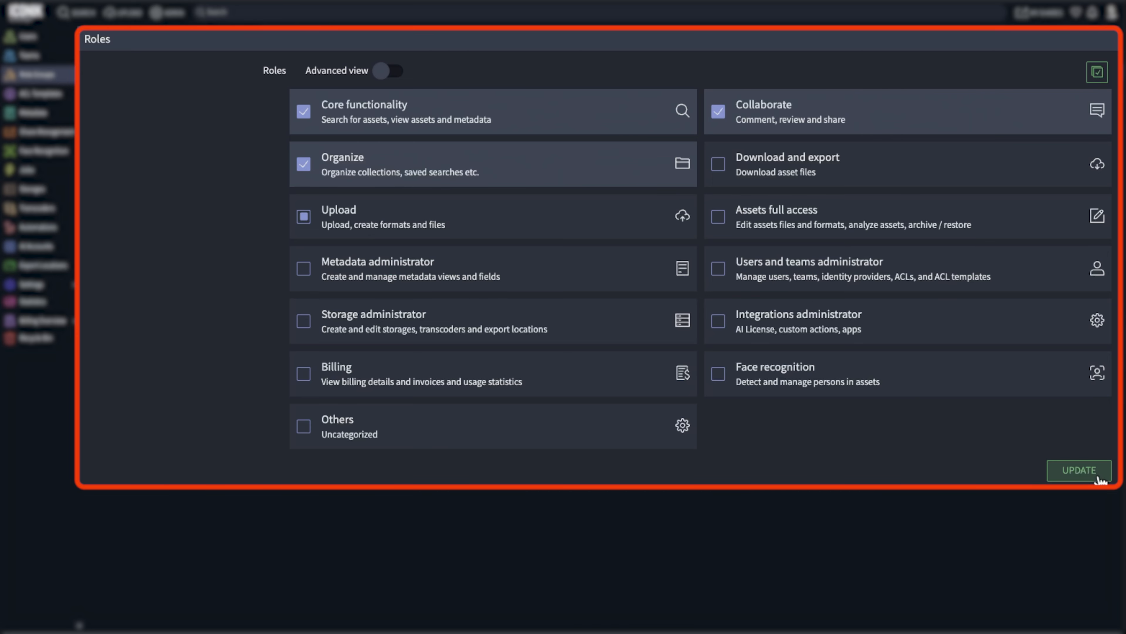
pyautogui.click(1078, 469)
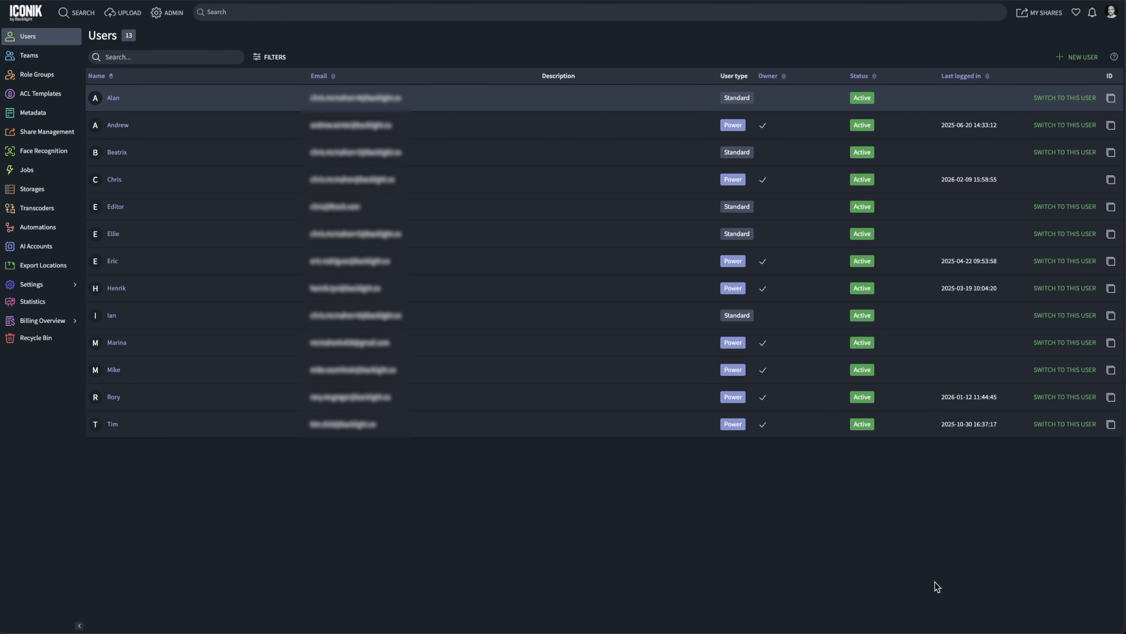
# - Open the second-to-last user in the Users list, remove the Marketing Squad team from their additional teams, and save
pyautogui.click(530, 404)
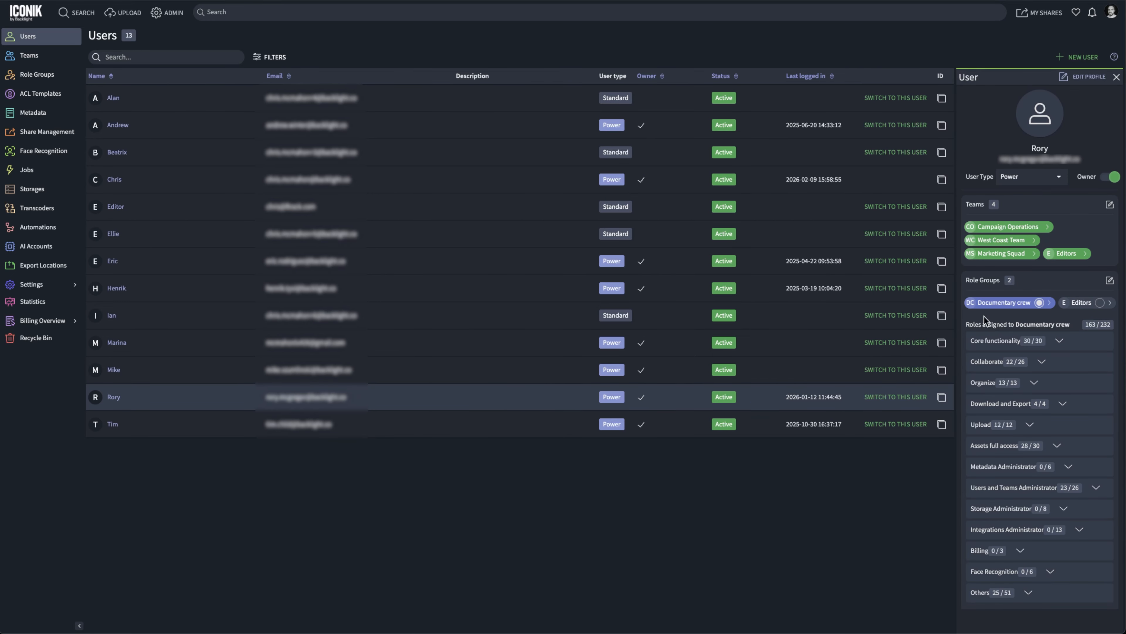
pyautogui.click(1110, 205)
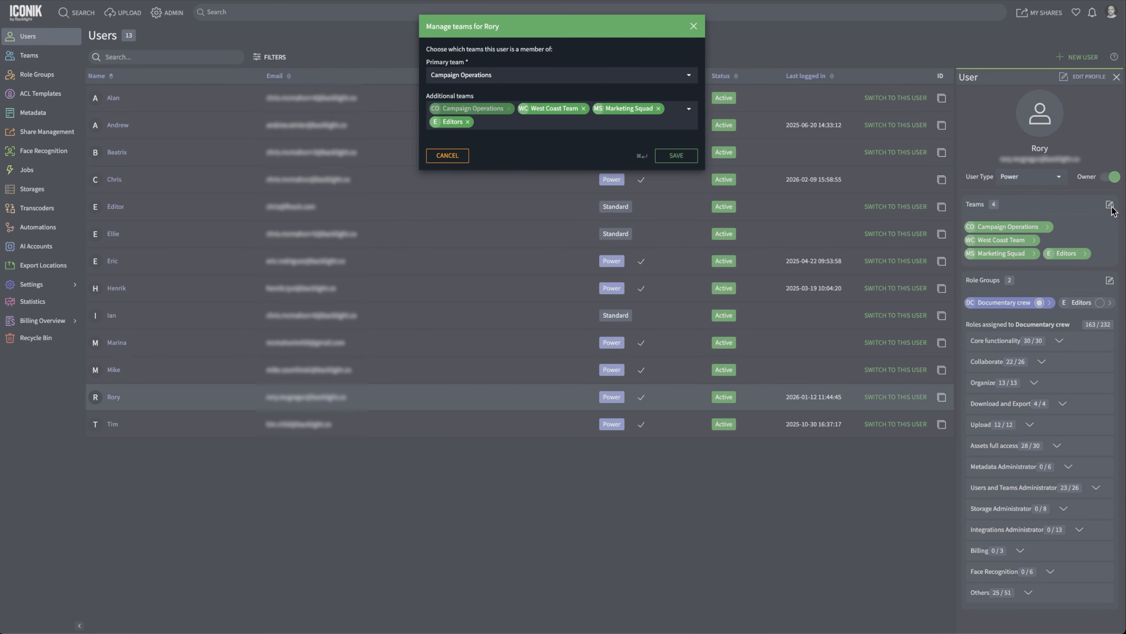
pyautogui.click(658, 108)
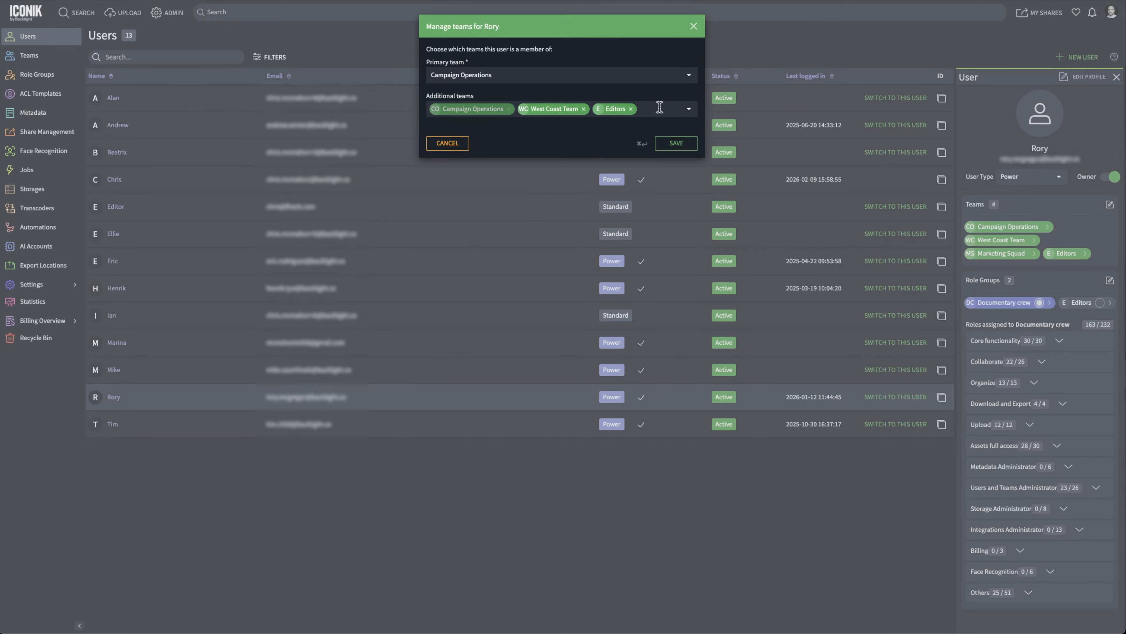
pyautogui.click(689, 145)
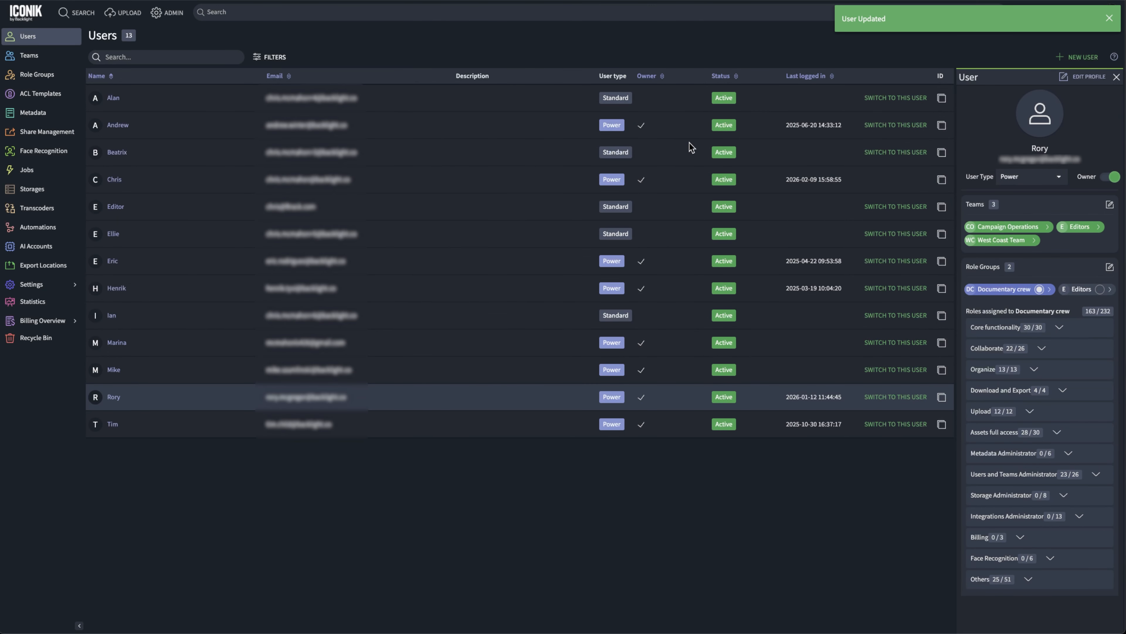
# - Show the individual Organize permissions that the Documentary crew role group assigns to this user
pyautogui.click(1033, 371)
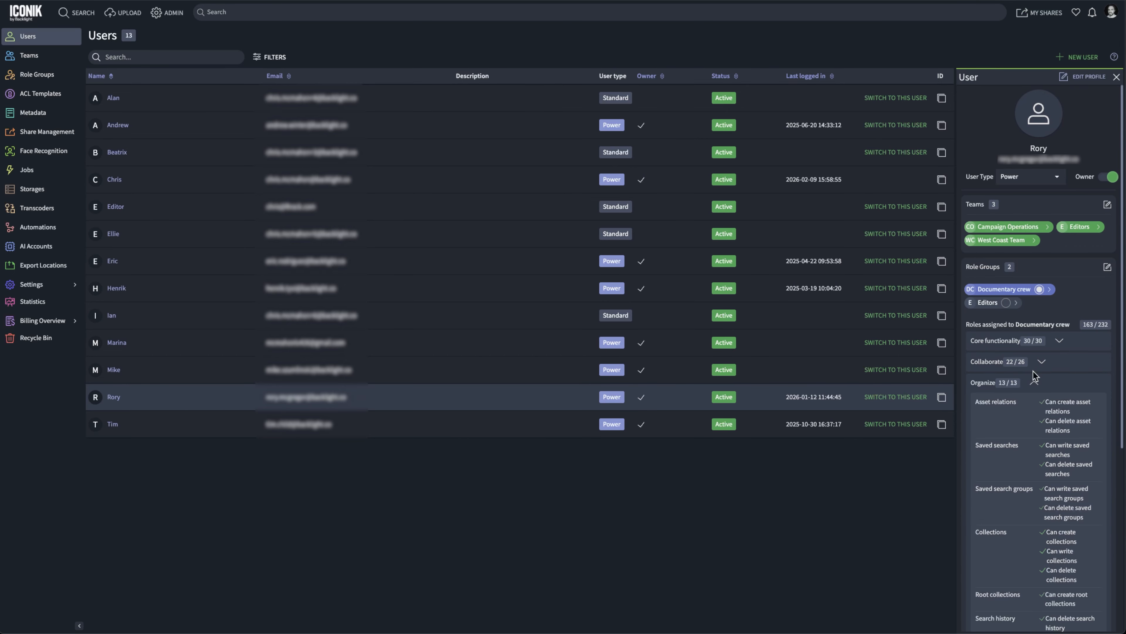